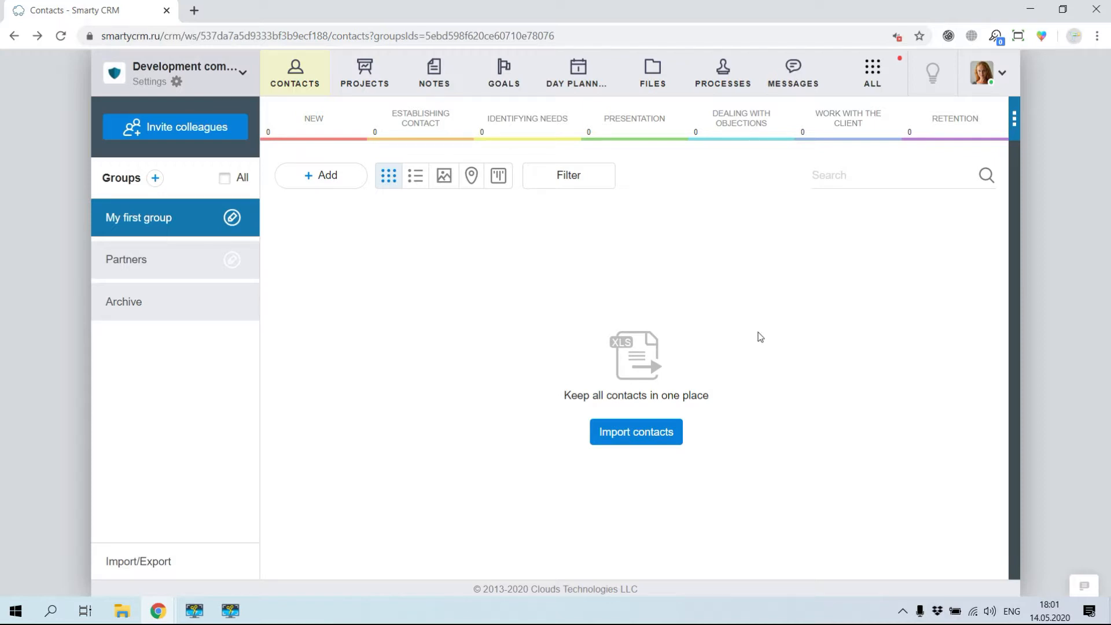
# Examine the Main information and Additional information fields in the contact template of "My first group", and return to the contacts.
pyautogui.click(232, 217)
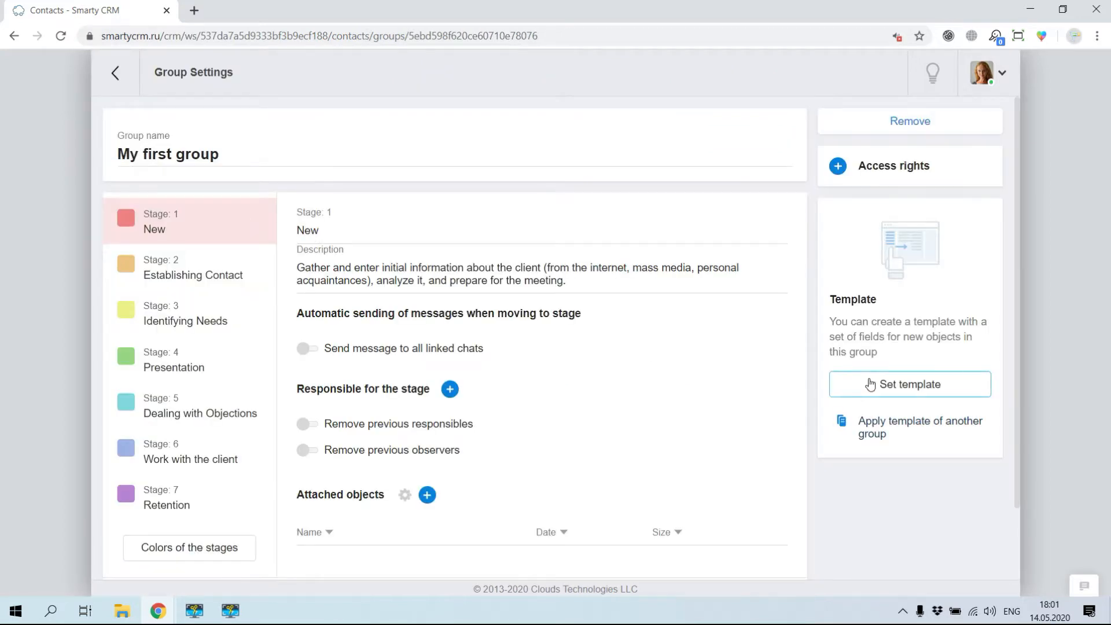
pyautogui.click(870, 384)
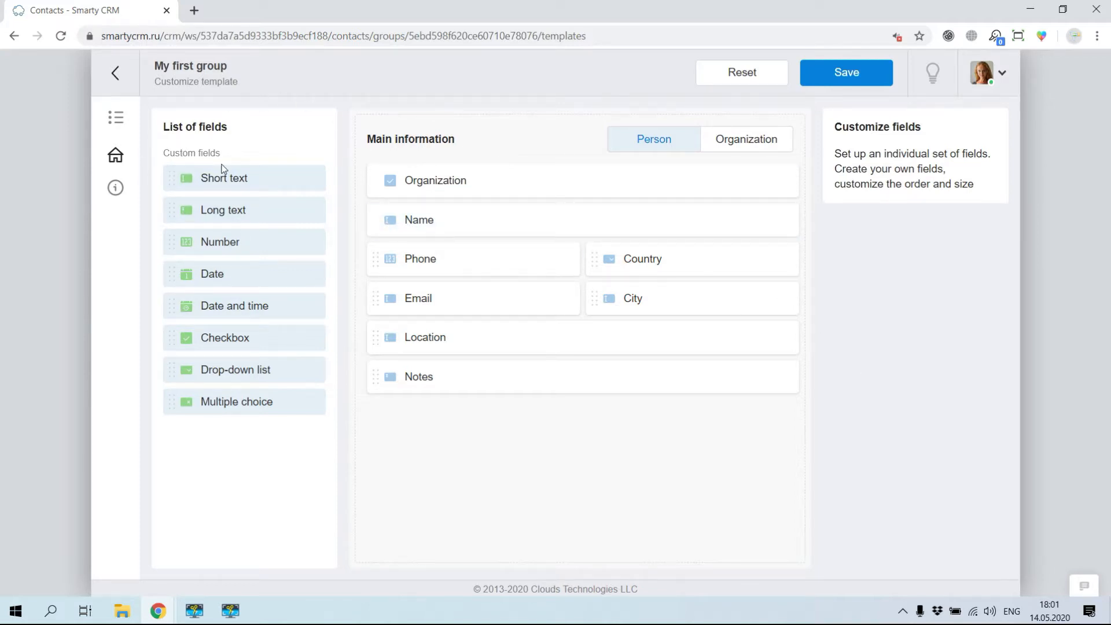
pyautogui.click(121, 188)
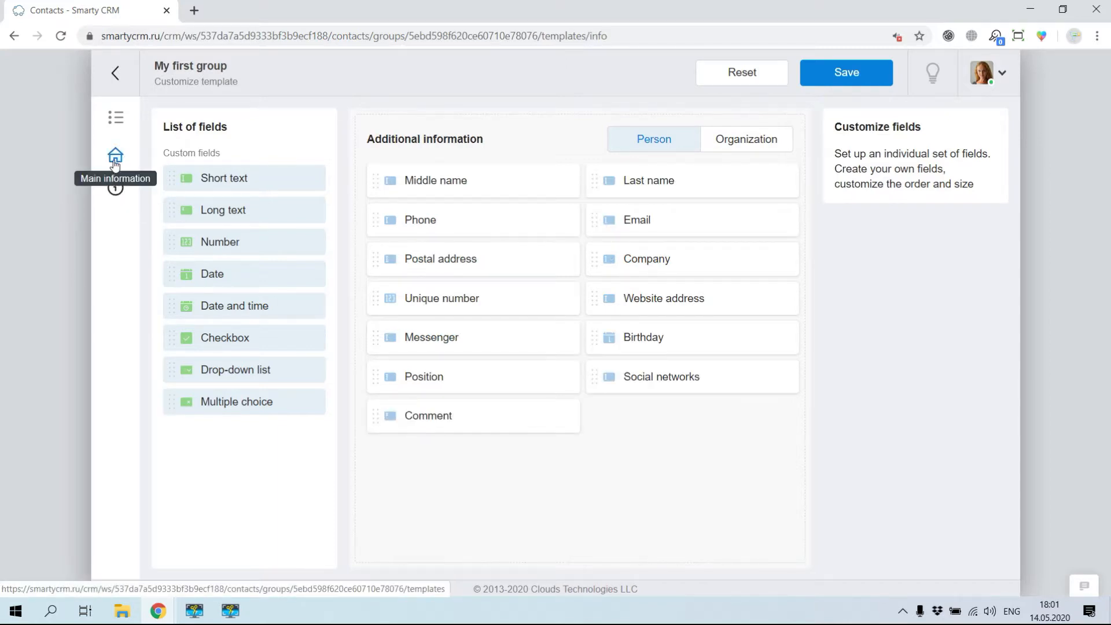
pyautogui.click(116, 163)
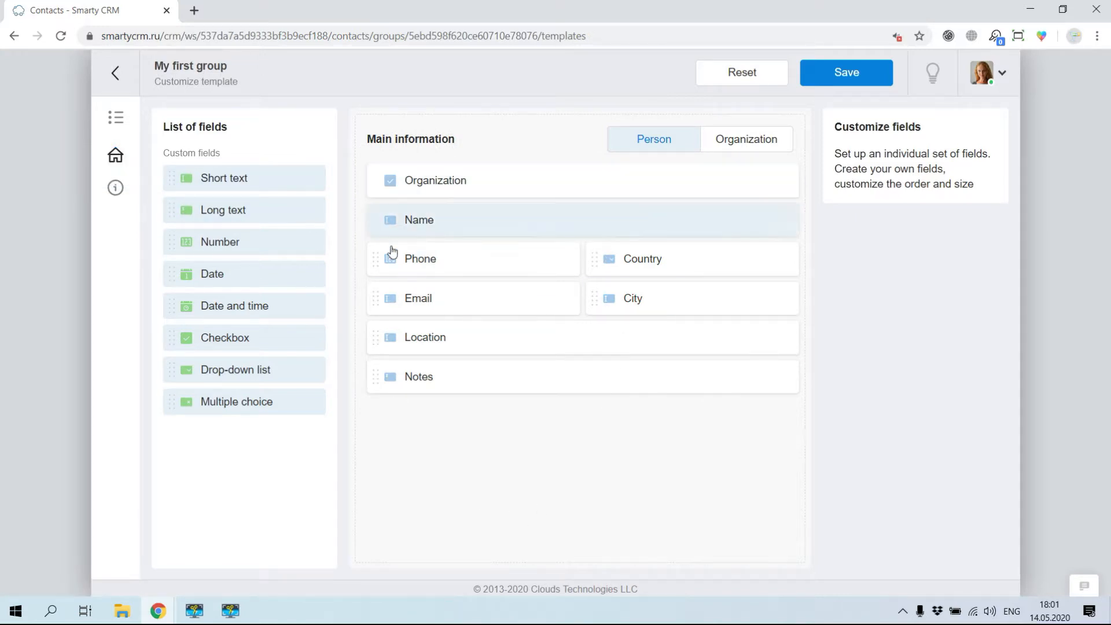
pyautogui.click(116, 187)
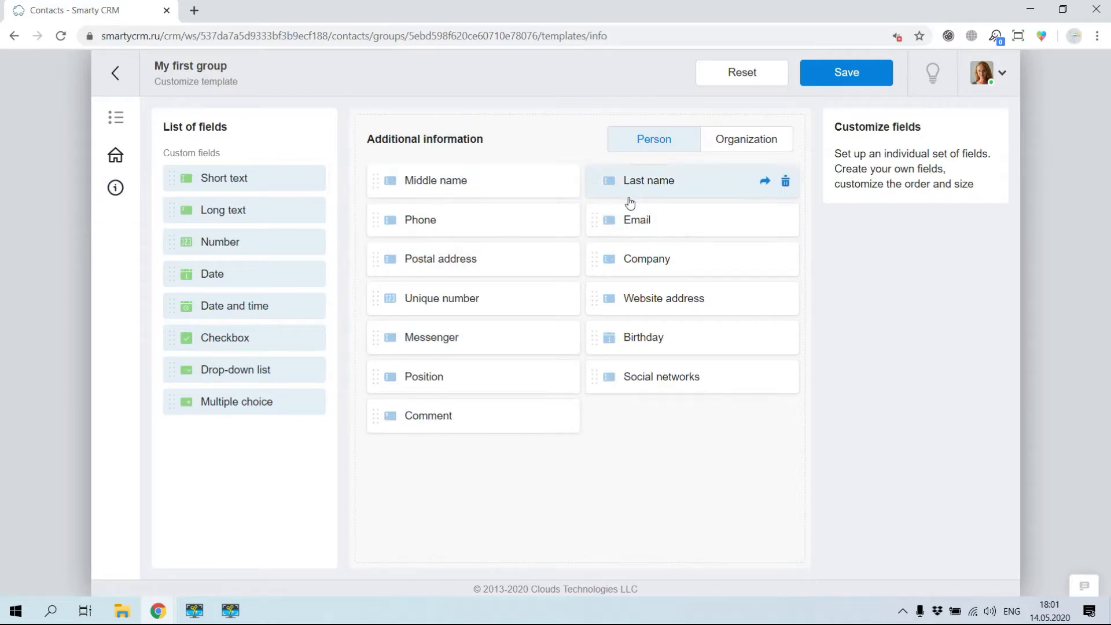
pyautogui.click(112, 156)
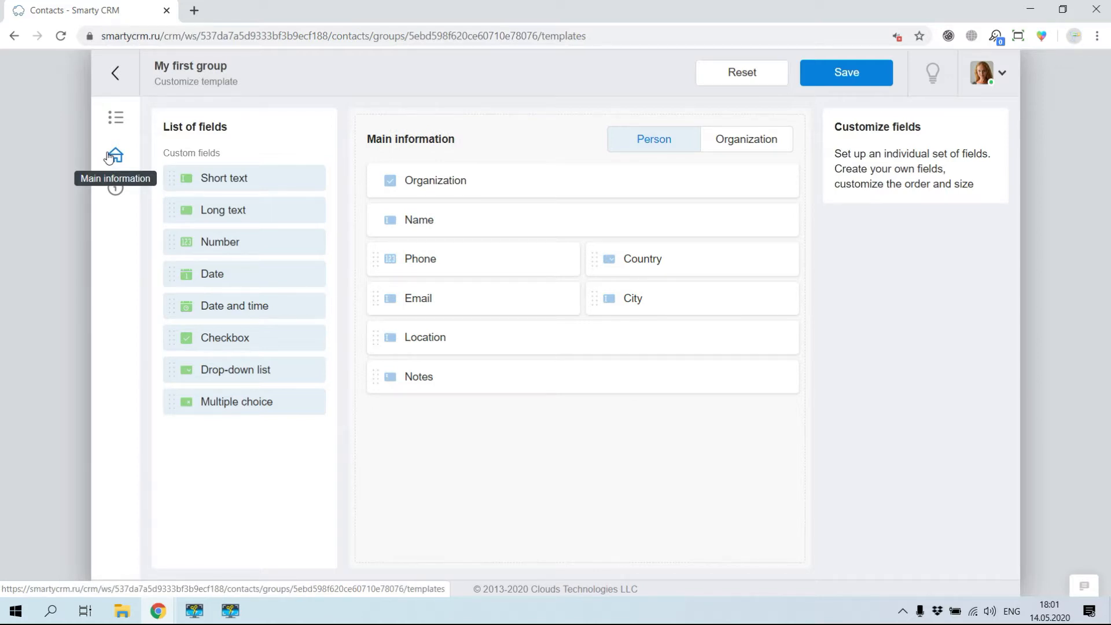
pyautogui.click(115, 73)
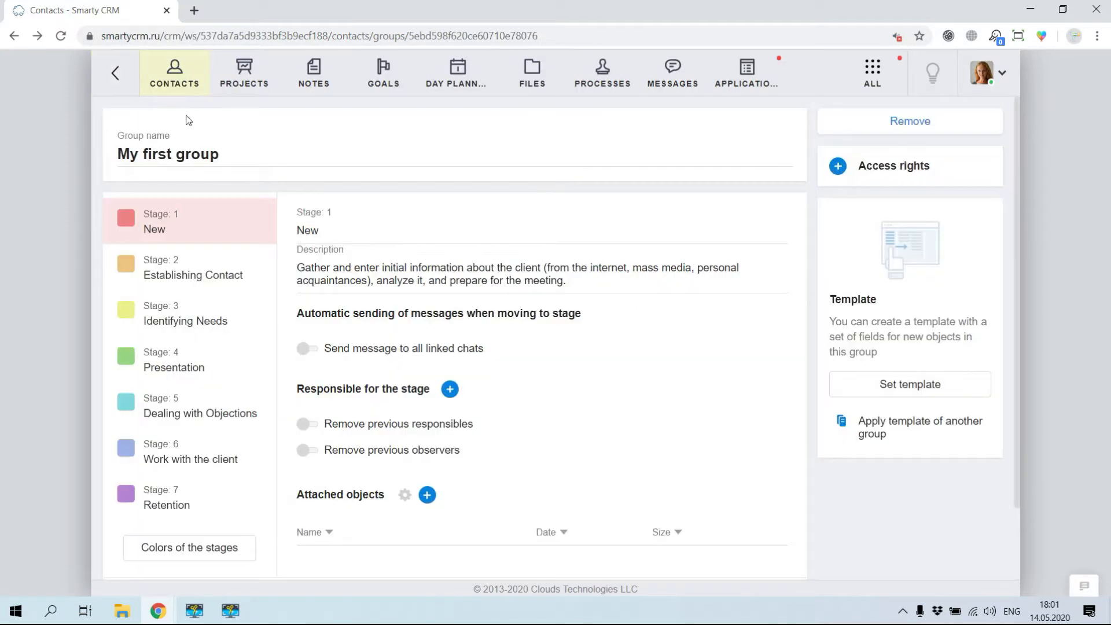
pyautogui.click(116, 73)
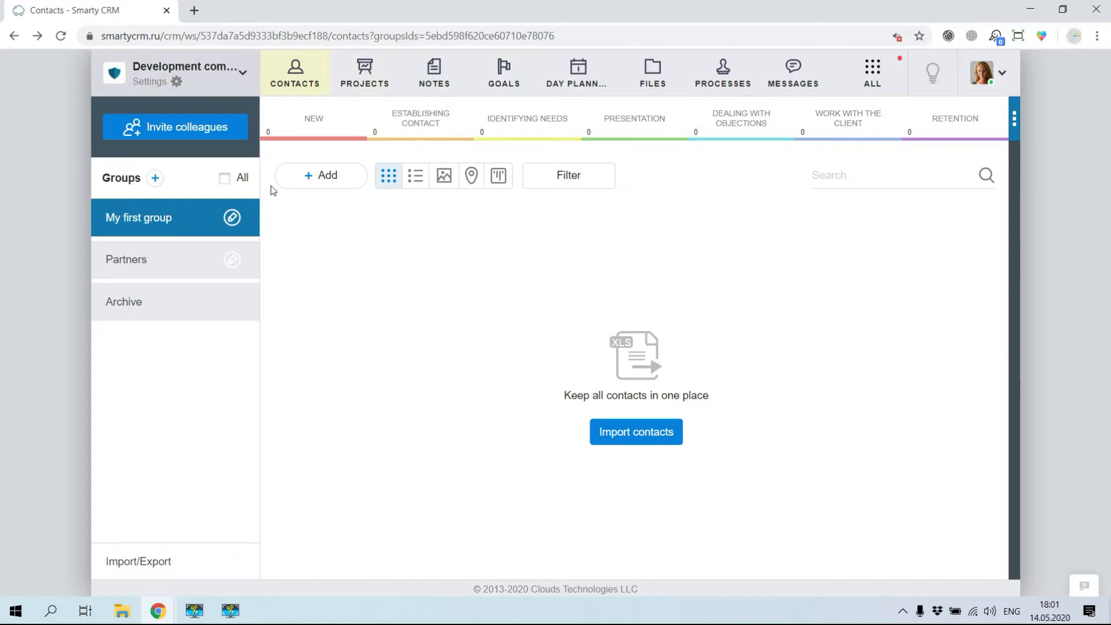
# Rename the contact group "My first group" as "Potential customers" in its settings.
pyautogui.click(232, 219)
pyautogui.moveTo(258, 152); pyautogui.dragTo(101, 180)
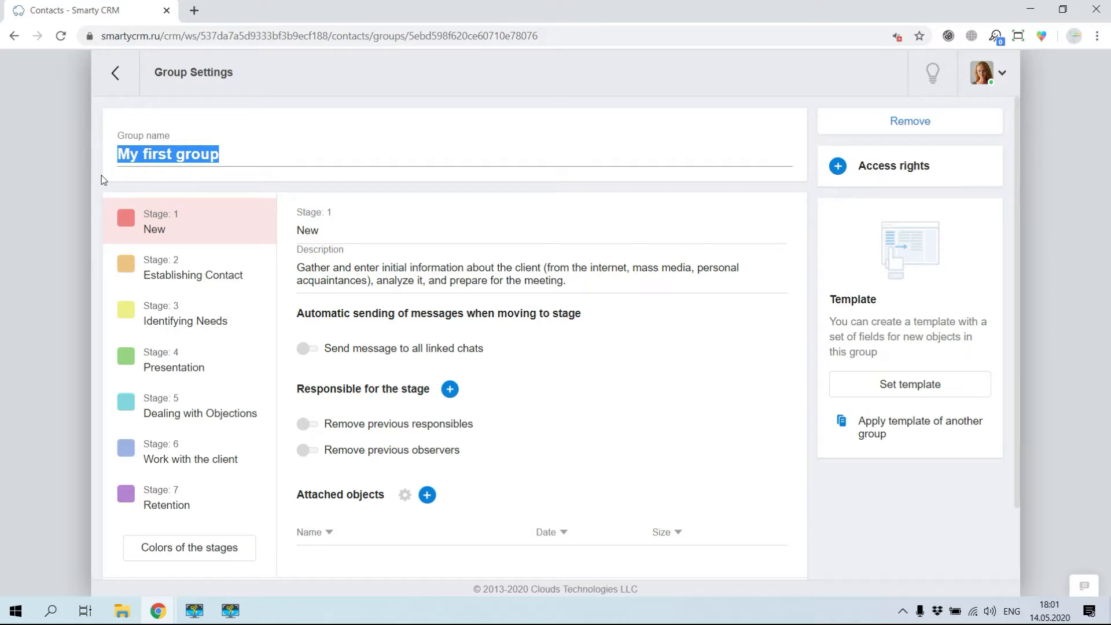
pyautogui.write('Pote')
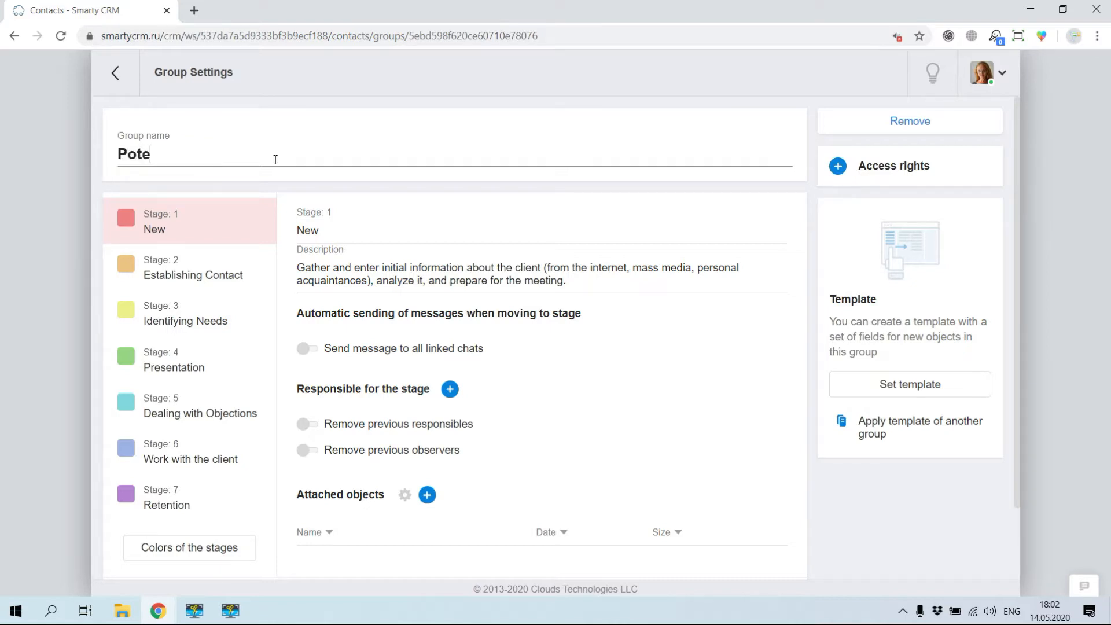
pyautogui.write('ntial customers')
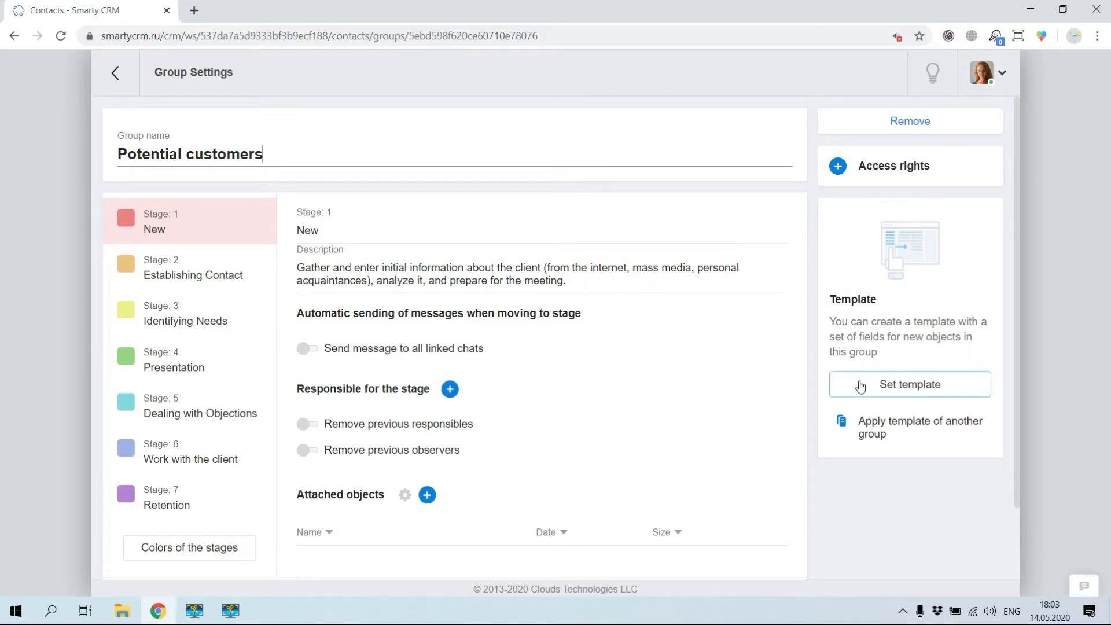
# In the group's template, remove the Country field from Main information and place Email beside Phone.
pyautogui.click(861, 387)
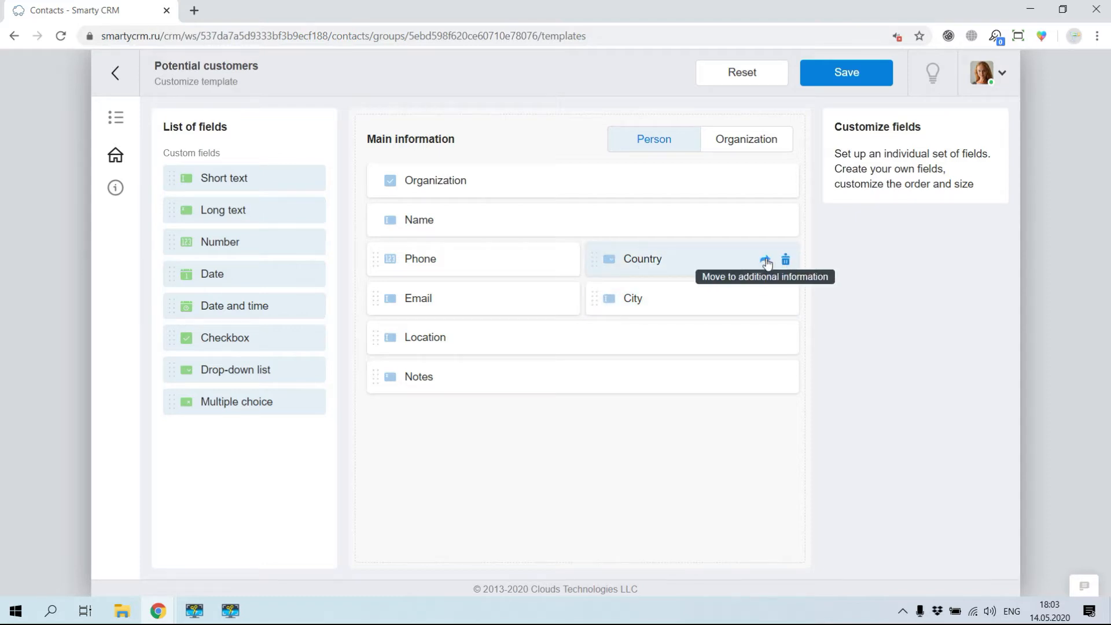
pyautogui.click(785, 262)
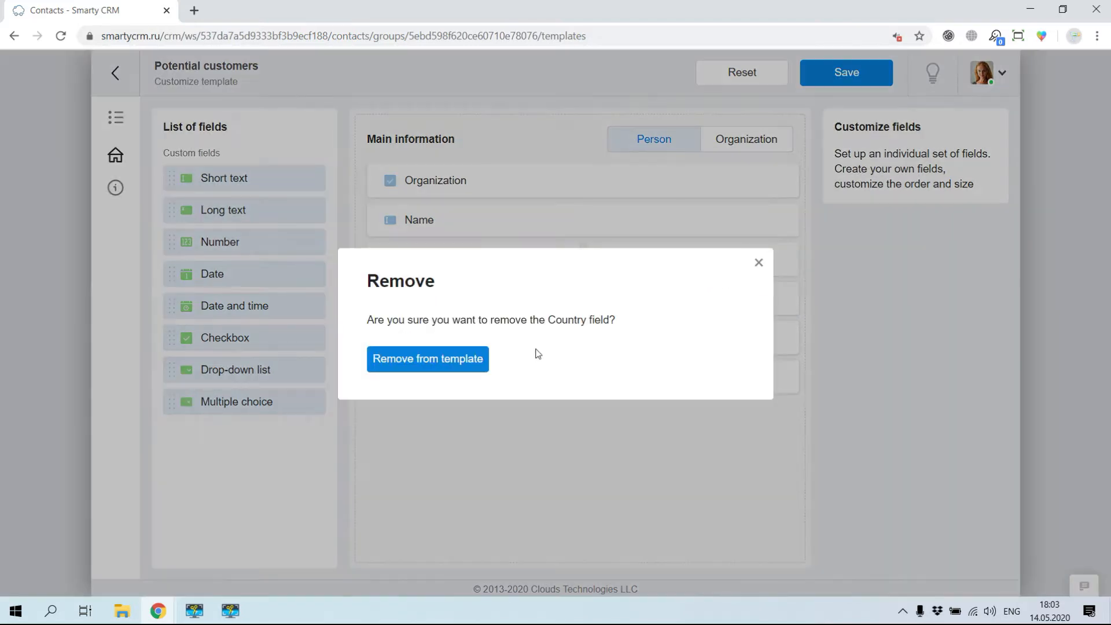
pyautogui.click(425, 359)
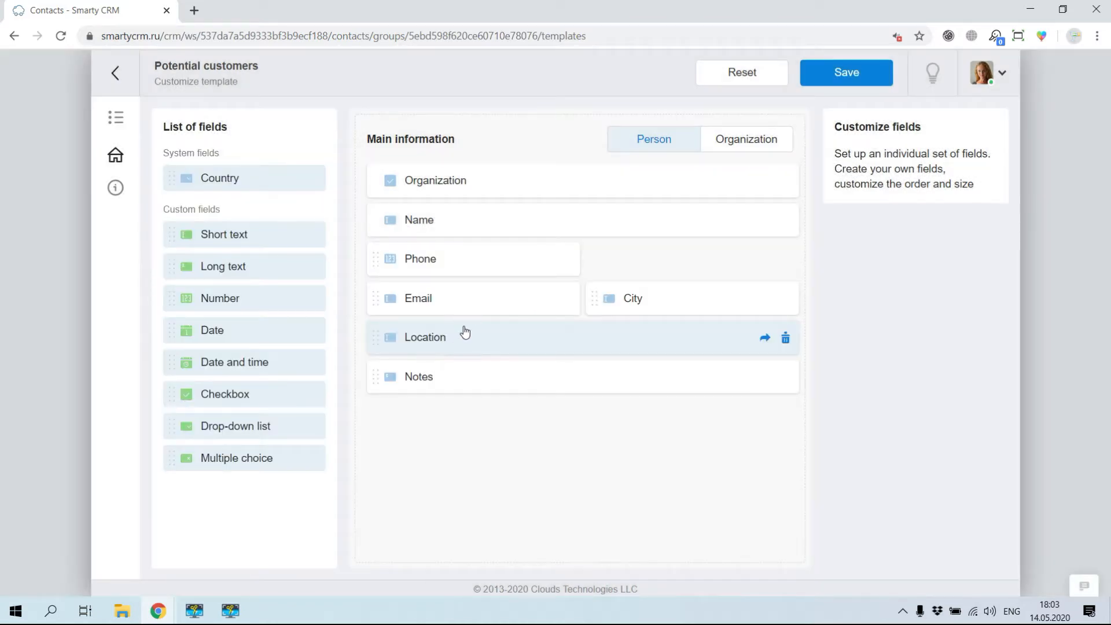
pyautogui.moveTo(474, 305); pyautogui.dragTo(712, 266)
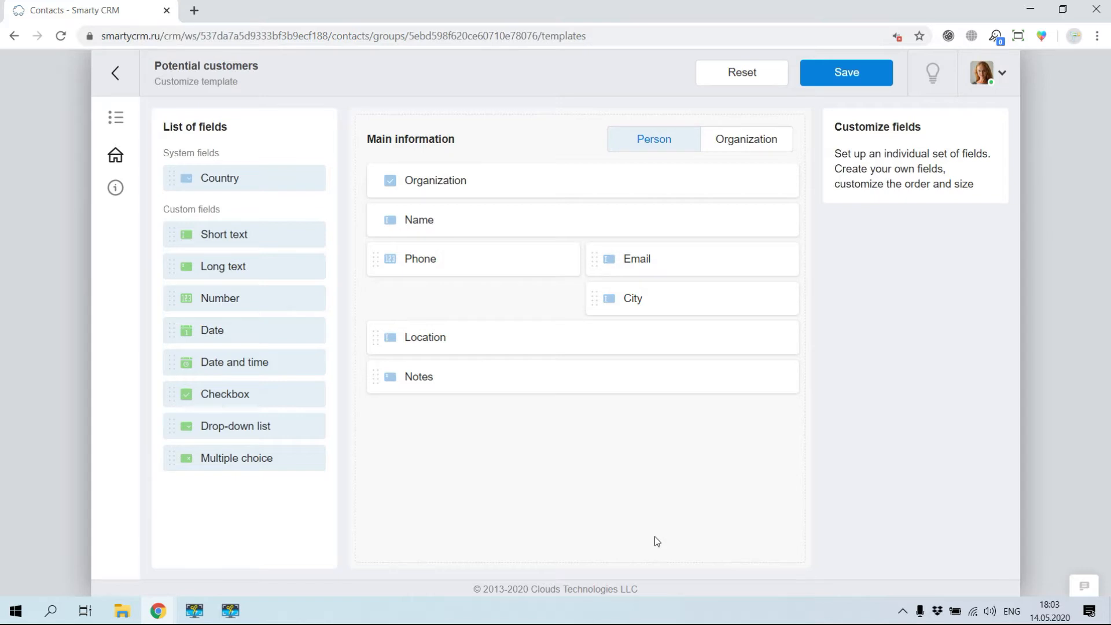
# Add a custom Date field named "Appeal date" and arrange it below Phone, with City beside it.
pyautogui.click(283, 333)
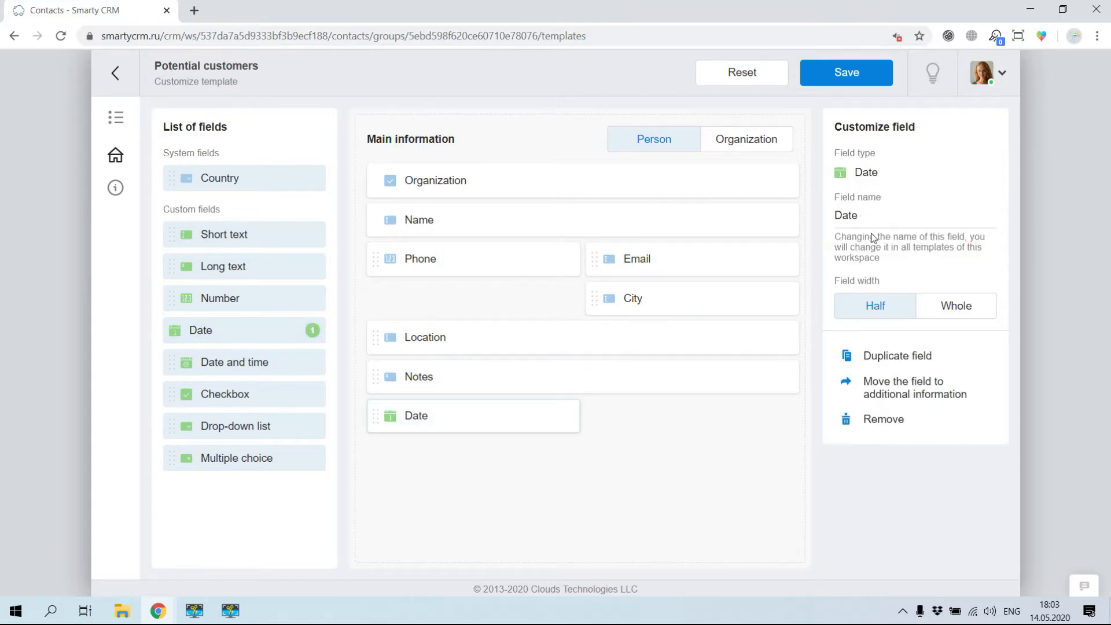
pyautogui.moveTo(876, 219); pyautogui.dragTo(827, 219)
pyautogui.write('Appeal date')
pyautogui.click(635, 471)
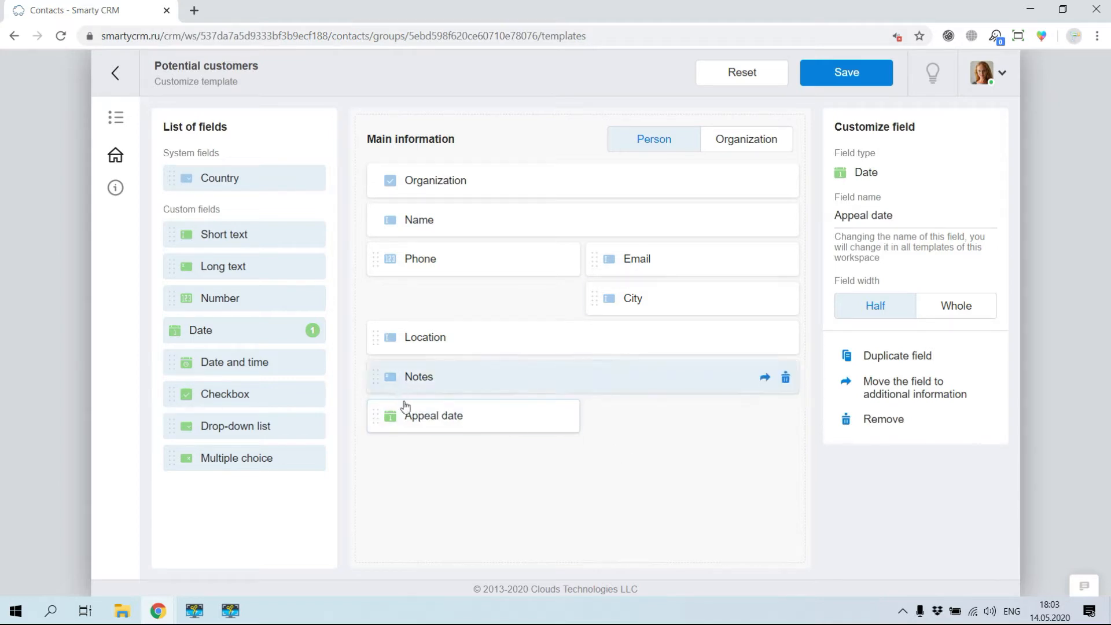
pyautogui.moveTo(420, 425); pyautogui.dragTo(439, 304)
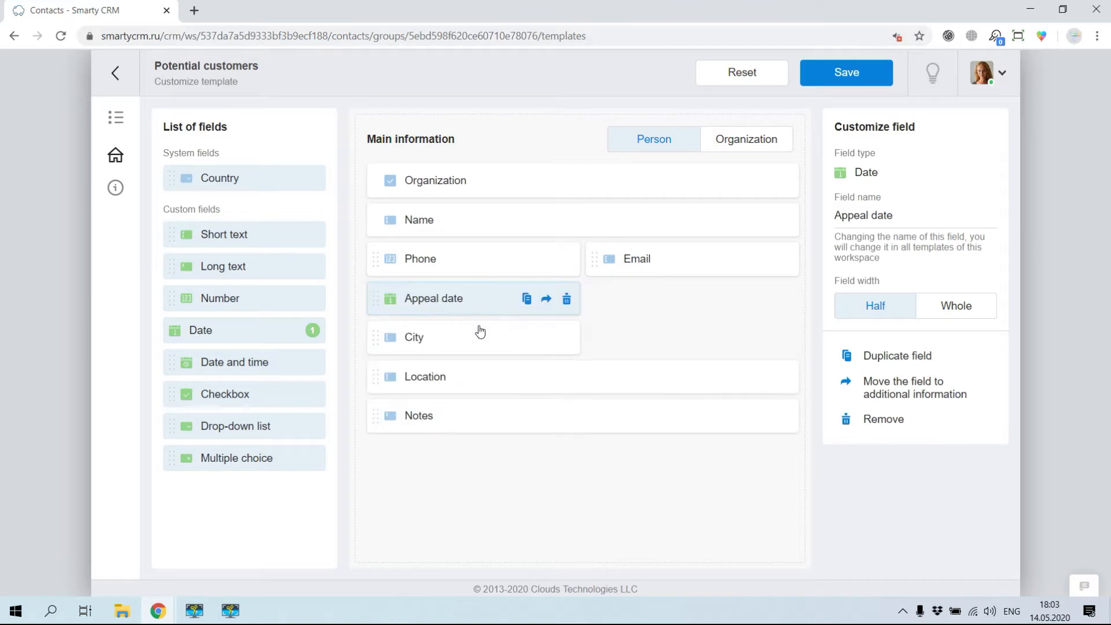
pyautogui.moveTo(485, 347); pyautogui.dragTo(692, 310)
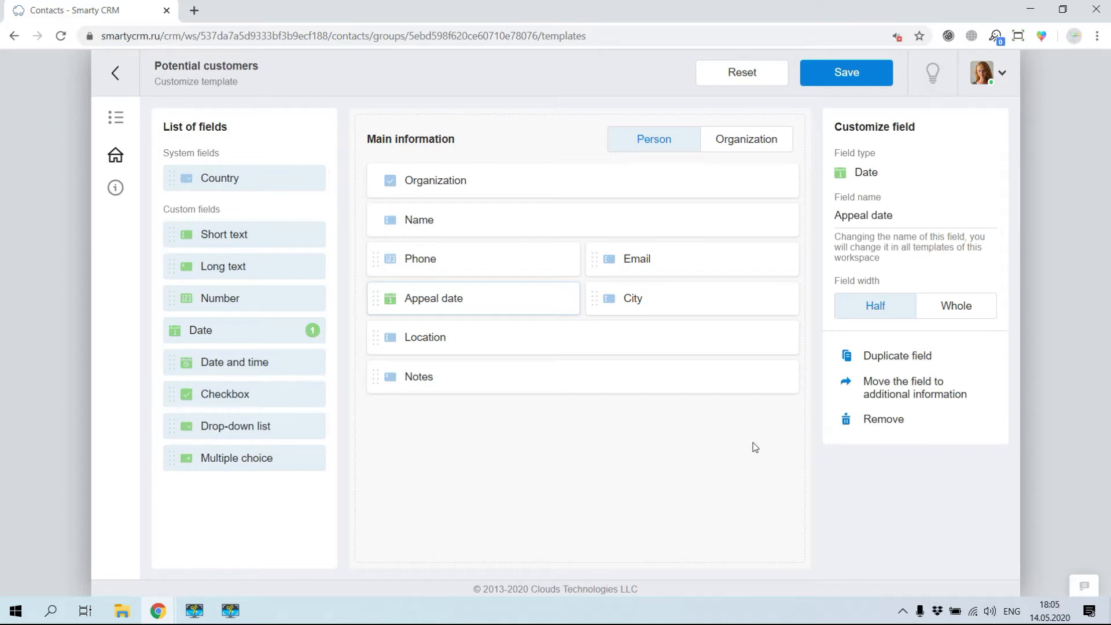
# Try the Half width on the Notes field and restore it to Whole.
pyautogui.click(645, 386)
pyautogui.click(901, 238)
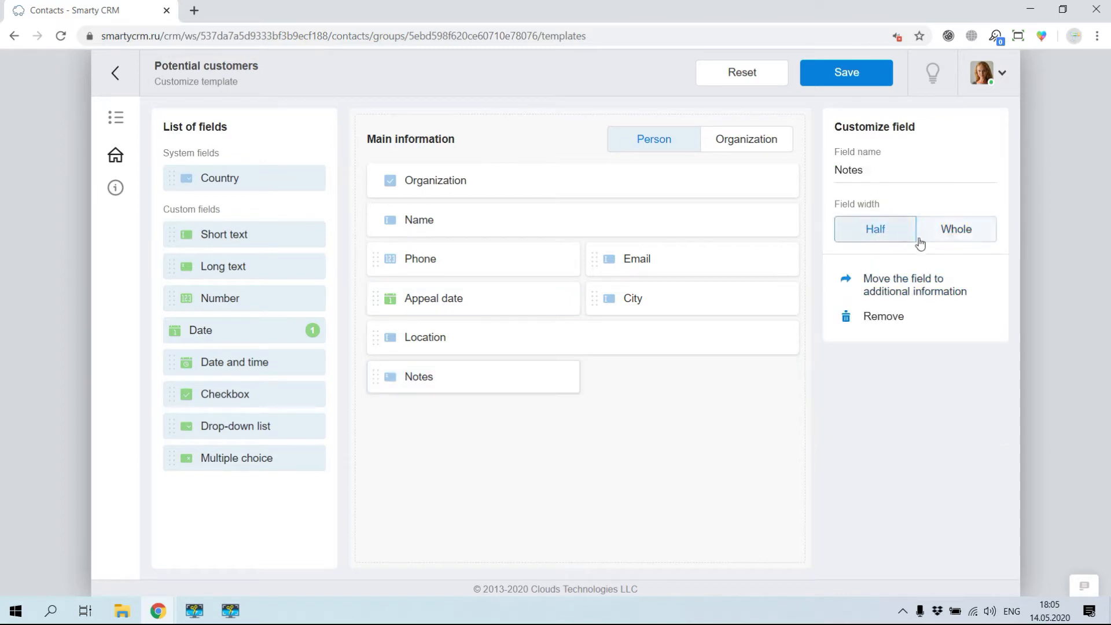
pyautogui.click(953, 240)
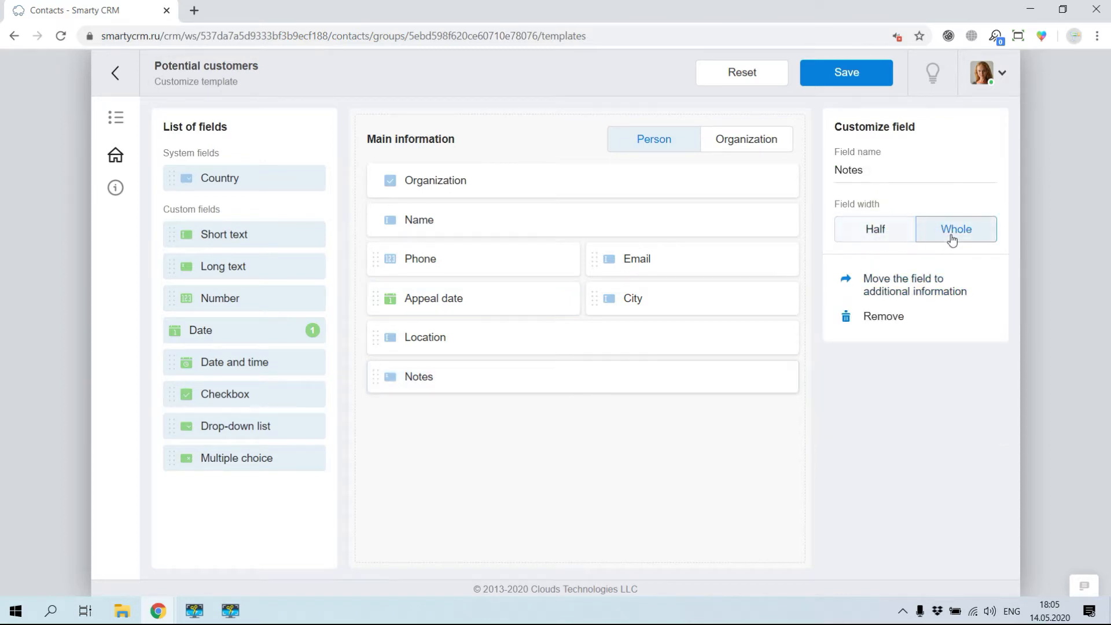
# Add a custom Short text field named "Address of the apartment" with its width set to Whole.
pyautogui.click(249, 242)
pyautogui.moveTo(903, 216); pyautogui.dragTo(823, 225)
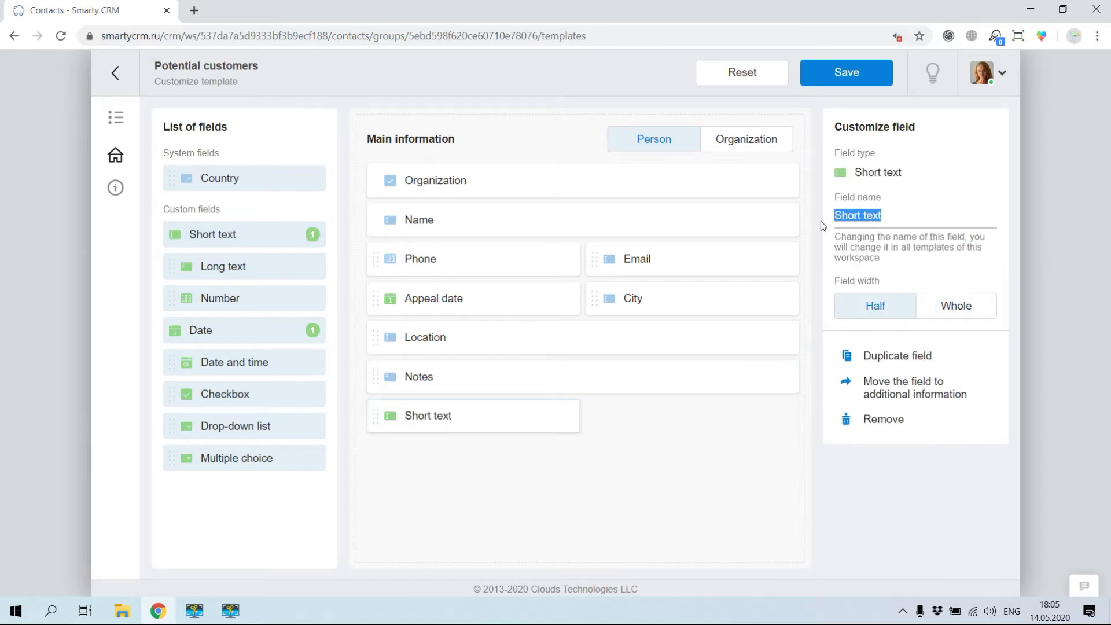
pyautogui.write('Address of the apartment')
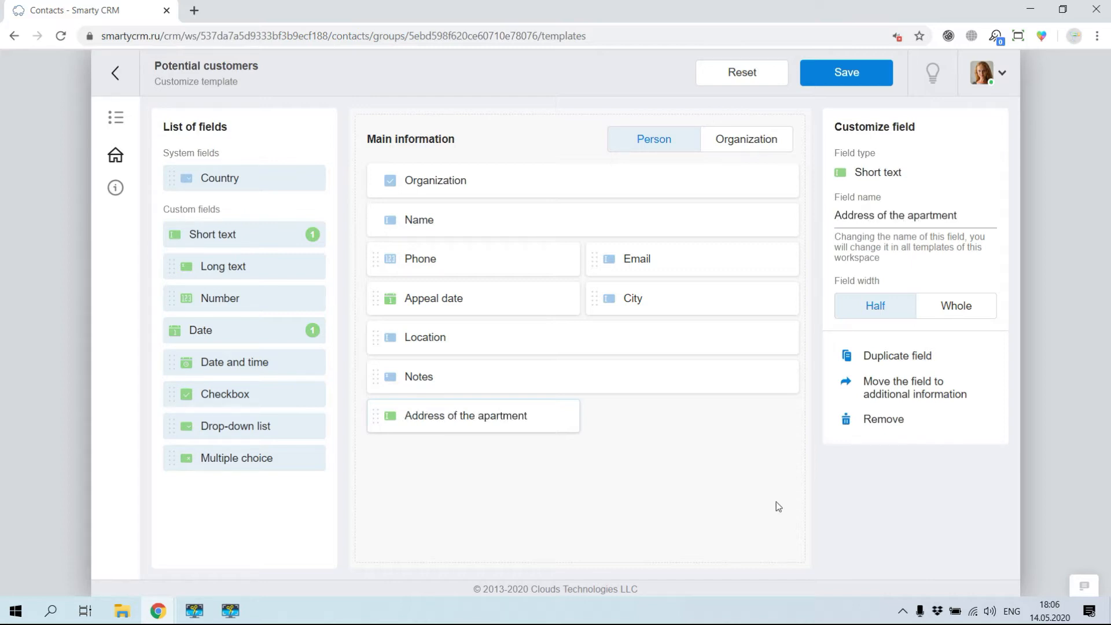
pyautogui.moveTo(492, 430)
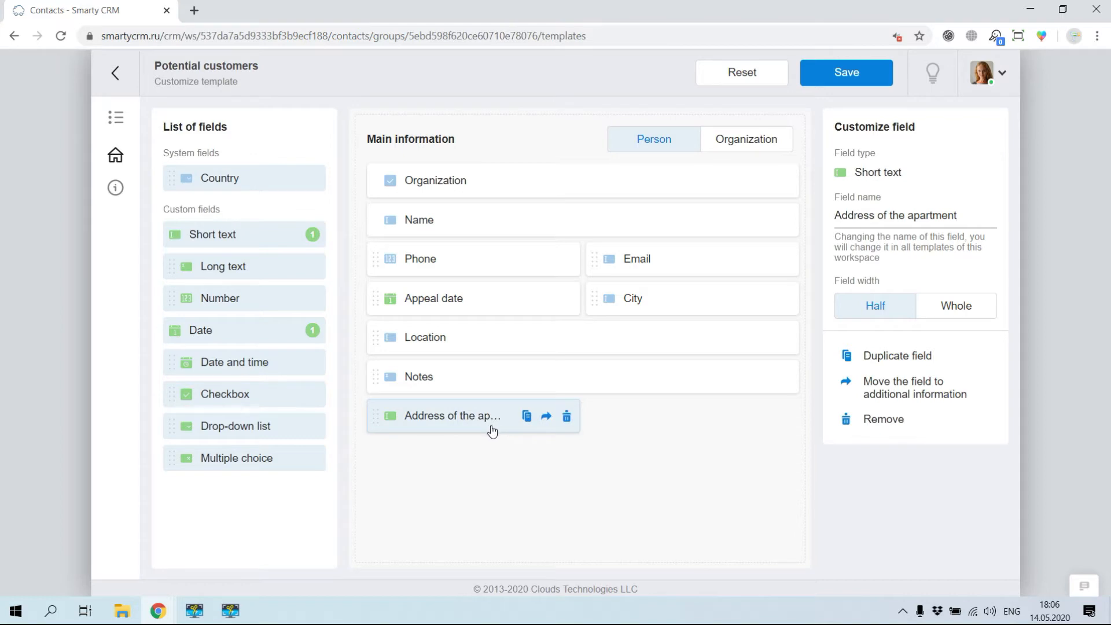
pyautogui.click(961, 309)
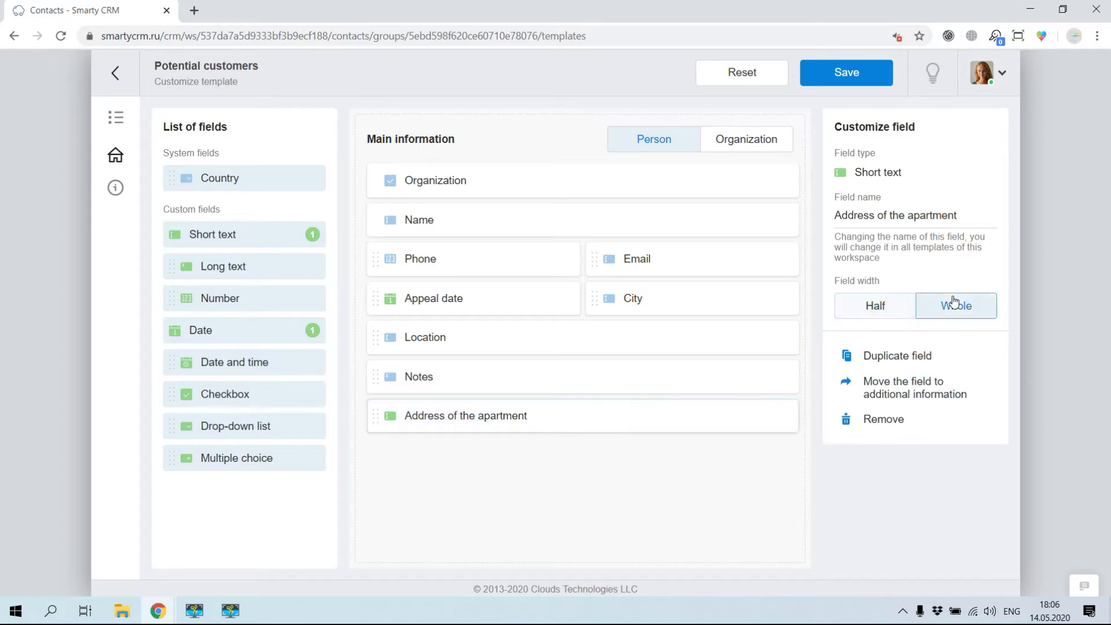
# Add a custom Drop-down list field named "Method of housing purchase" to the Main information.
pyautogui.click(213, 432)
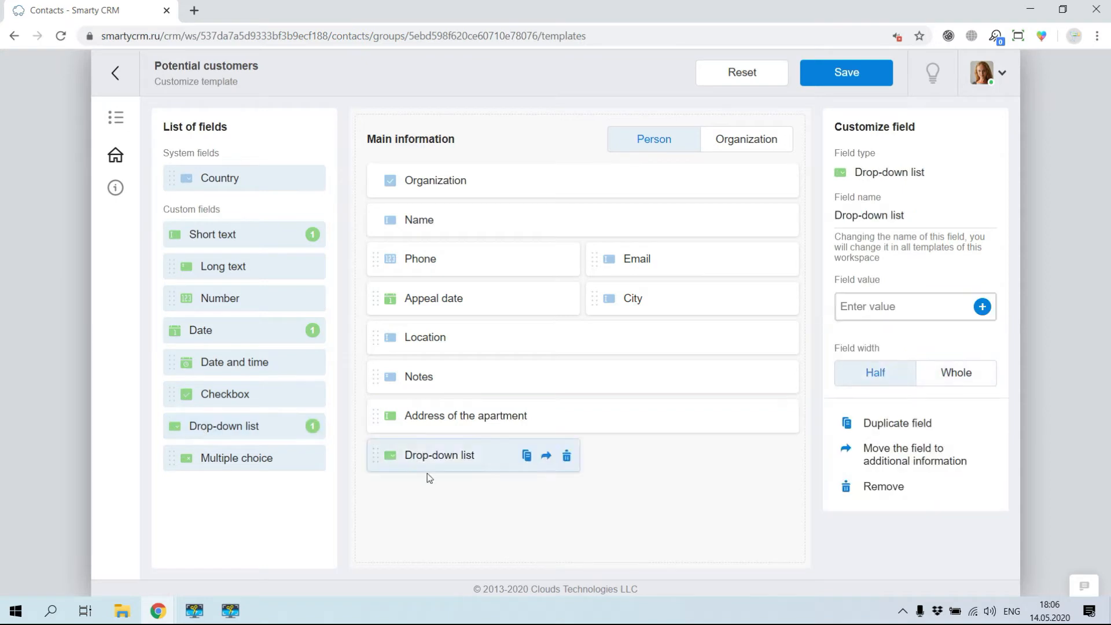
pyautogui.moveTo(925, 226); pyautogui.dragTo(831, 218)
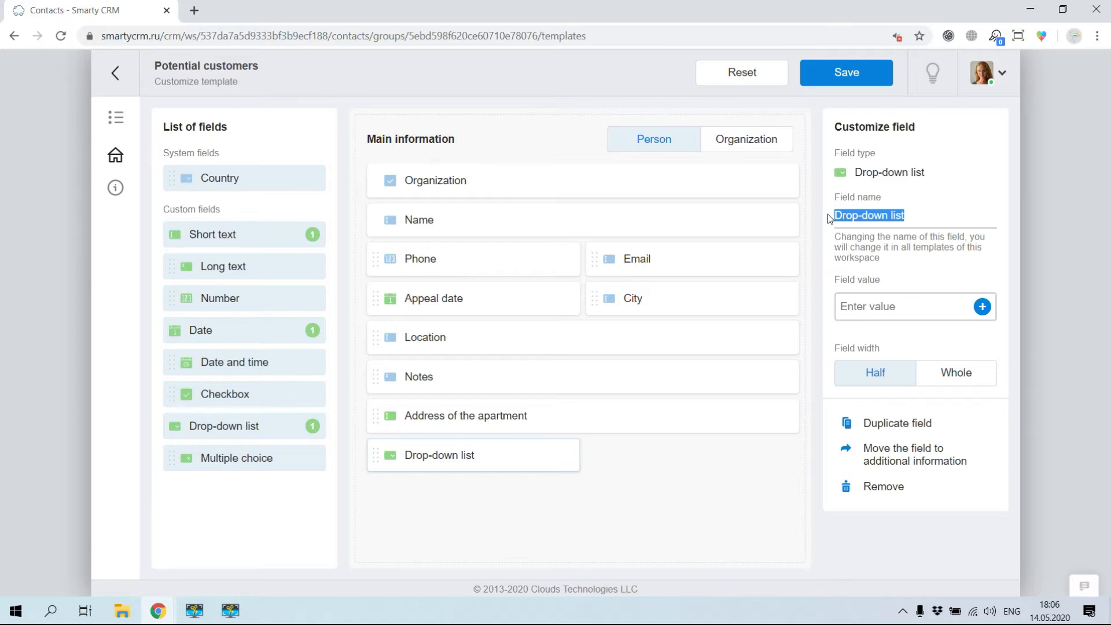
pyautogui.write('Method of housing purchase')
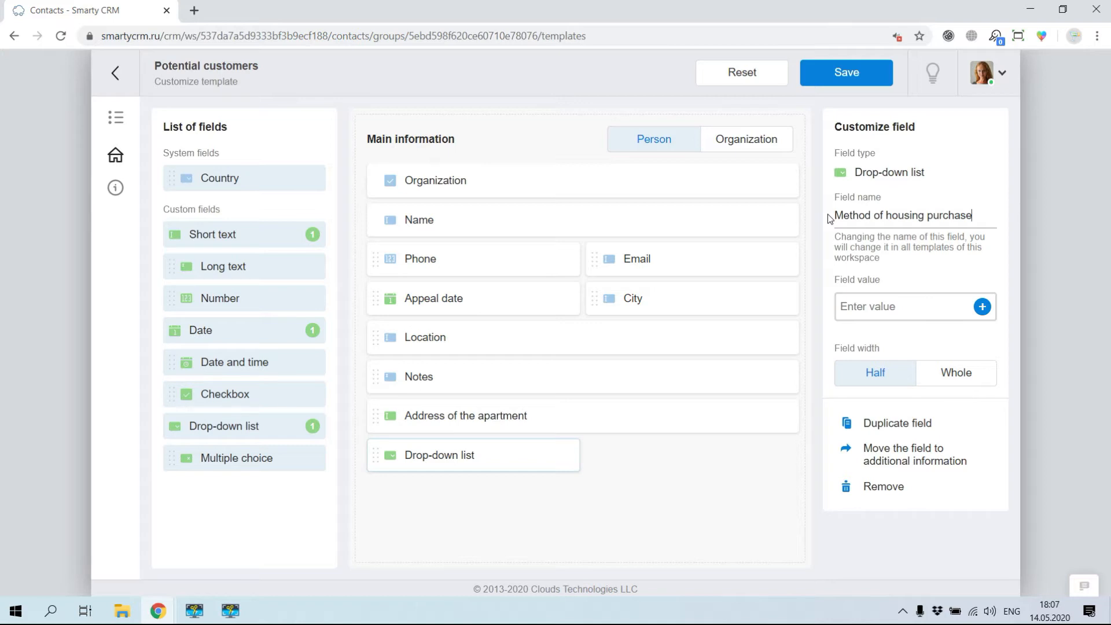
pyautogui.click(645, 497)
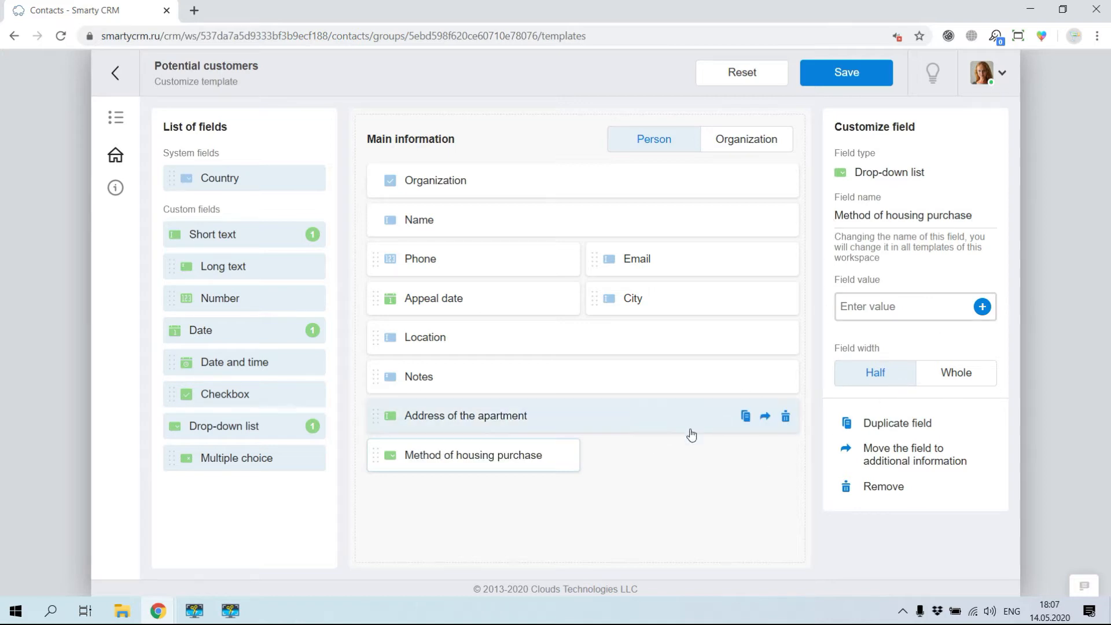
# Add the values "for cash", "equity participation", "mortgage" and "cooperative" to the "Method of housing purchase" list.
pyautogui.click(928, 308)
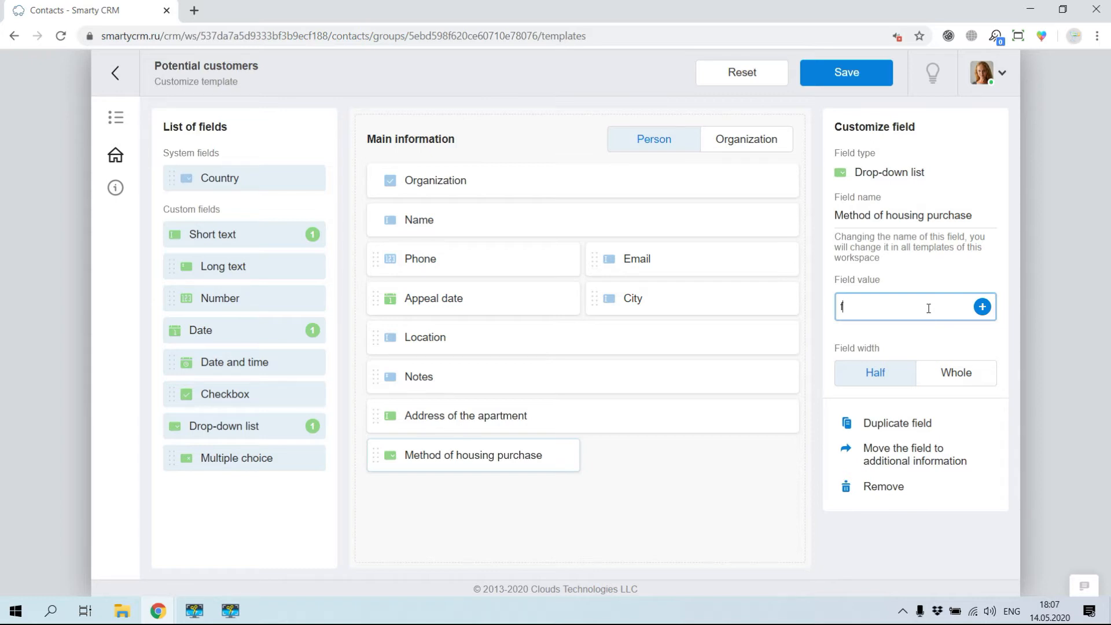
pyautogui.write('ash')
pyautogui.click(983, 308)
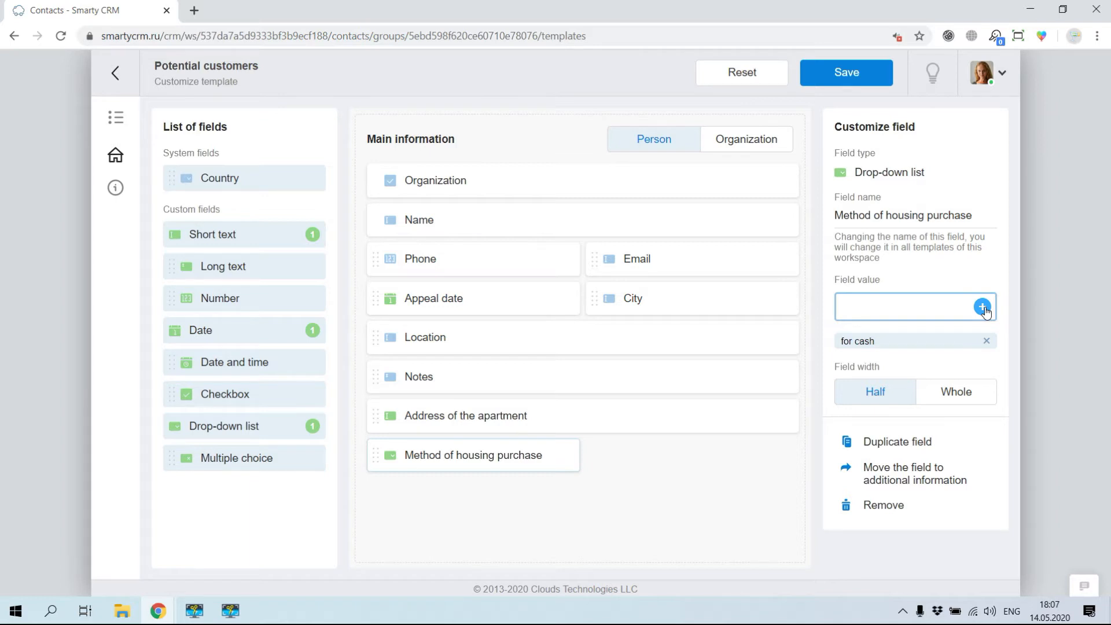
pyautogui.write('equity participation')
pyautogui.click(983, 307)
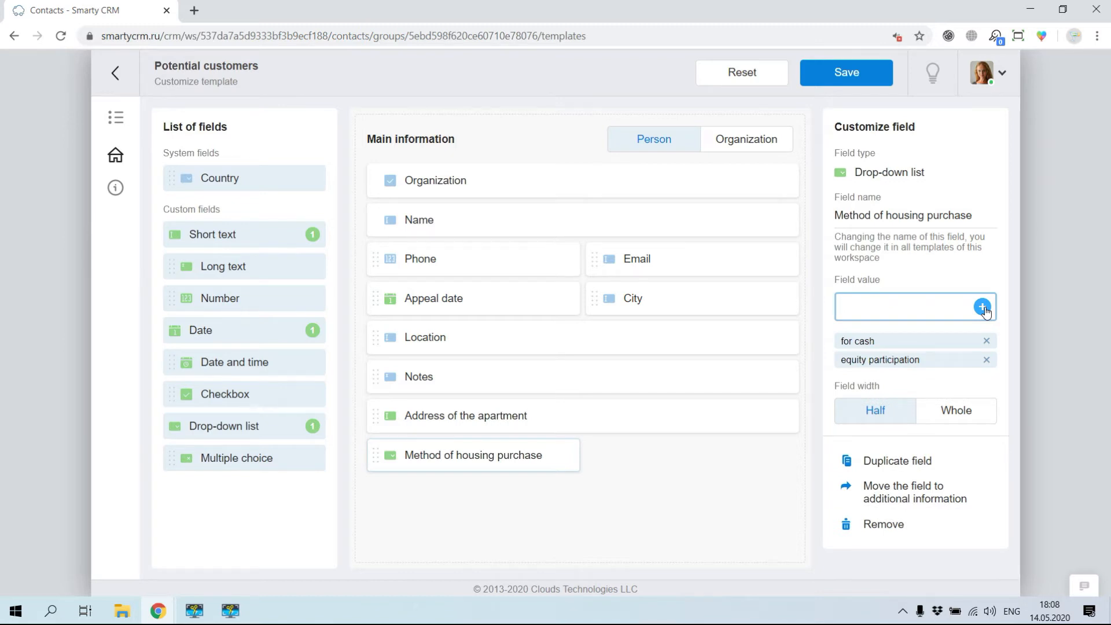
pyautogui.write('mortgage')
pyautogui.click(982, 308)
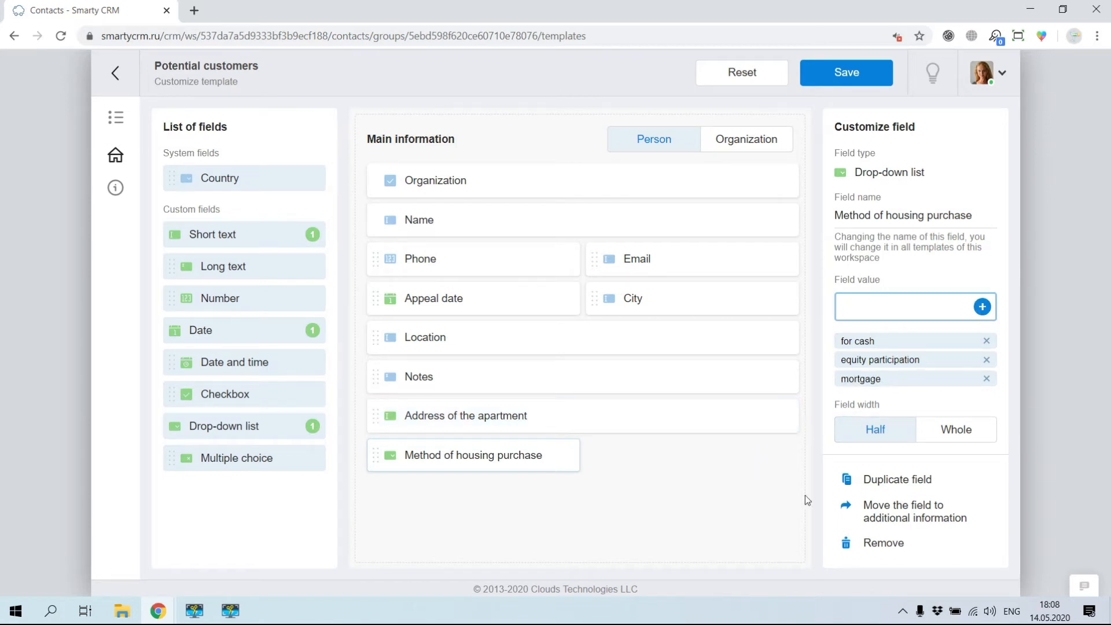
pyautogui.write('cooperative')
pyautogui.click(983, 307)
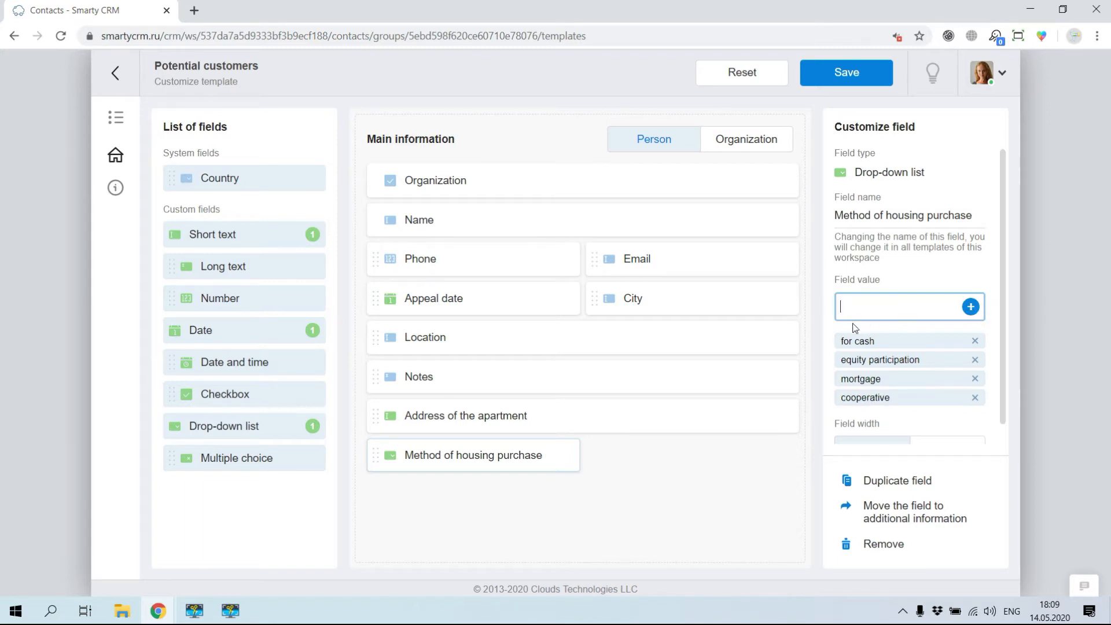
# Add a custom Multiple choice field named "Type of the client" to the Main information.
pyautogui.click(213, 459)
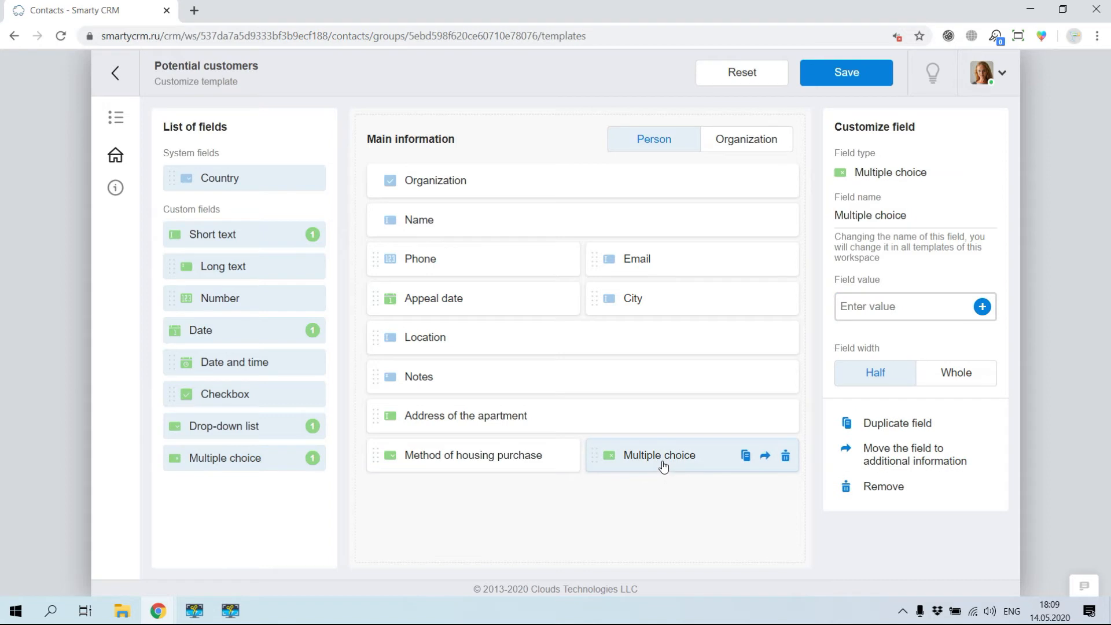
pyautogui.moveTo(943, 215); pyautogui.dragTo(835, 223)
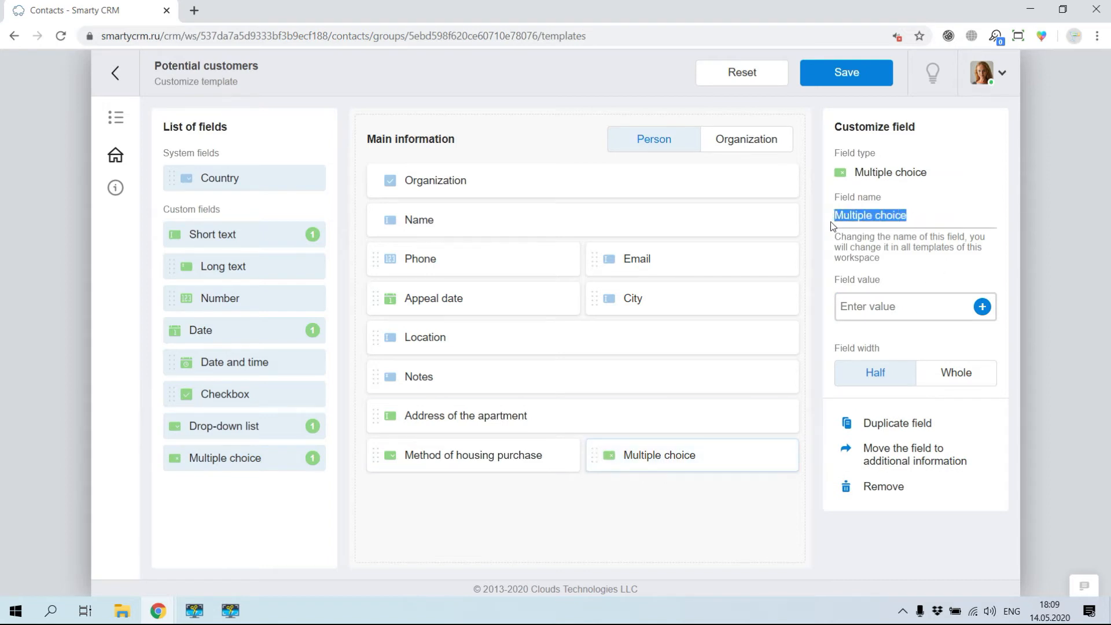
pyautogui.write('type o')
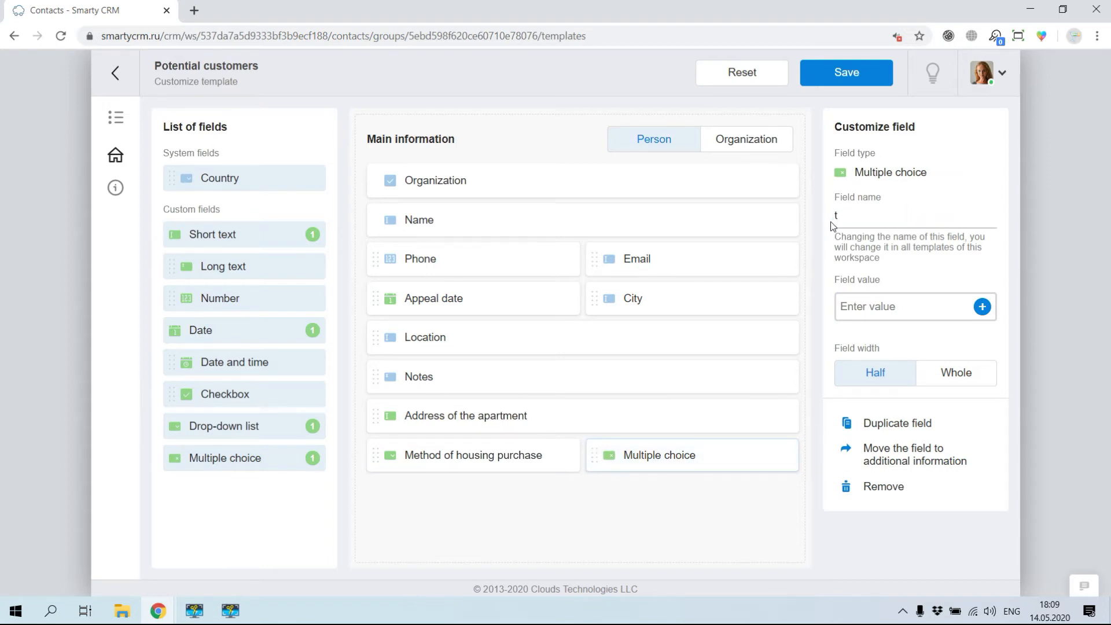
pyautogui.write('f the client')
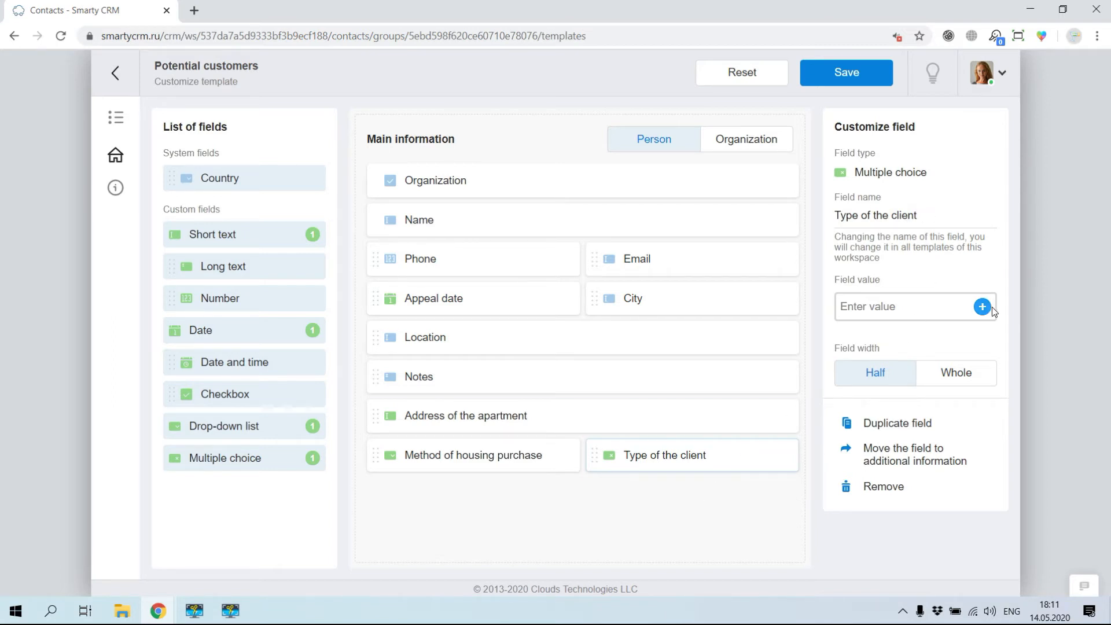
# Add the values "economy", "business" and "premium" to the "Type of the client" field.
pyautogui.click(903, 305)
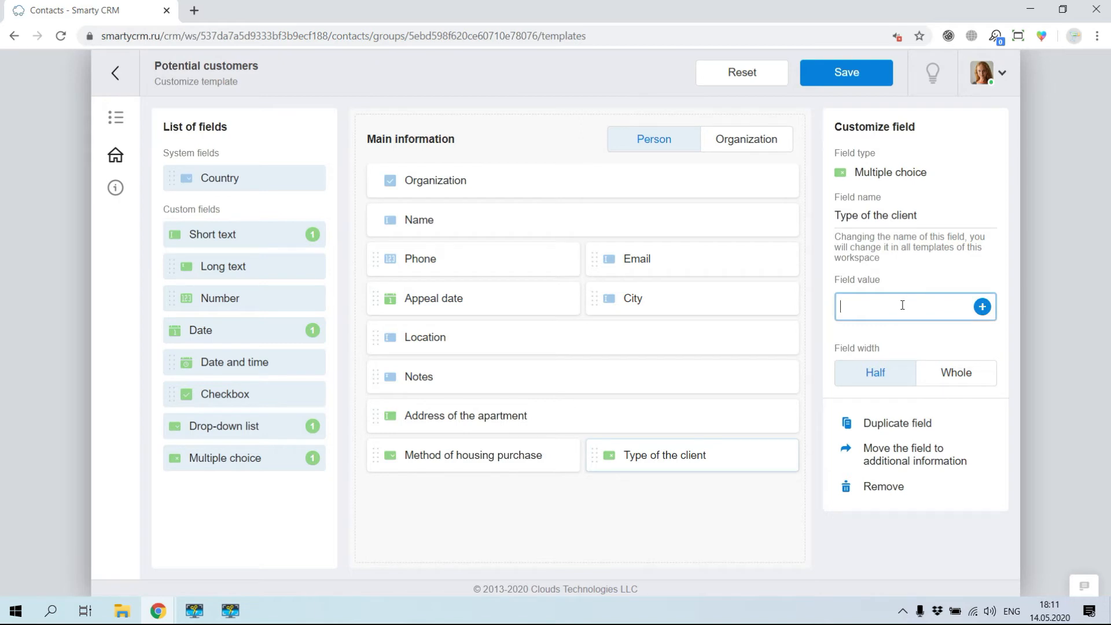
pyautogui.write('economy')
pyautogui.click(982, 307)
pyautogui.write('bus')
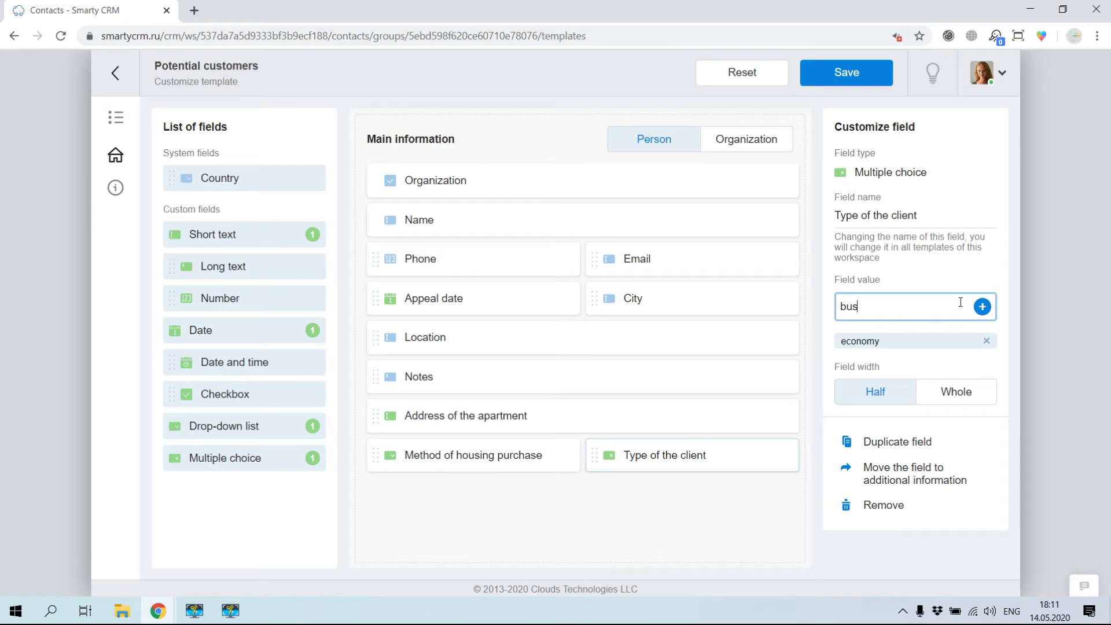
pyautogui.write('iness')
pyautogui.click(983, 307)
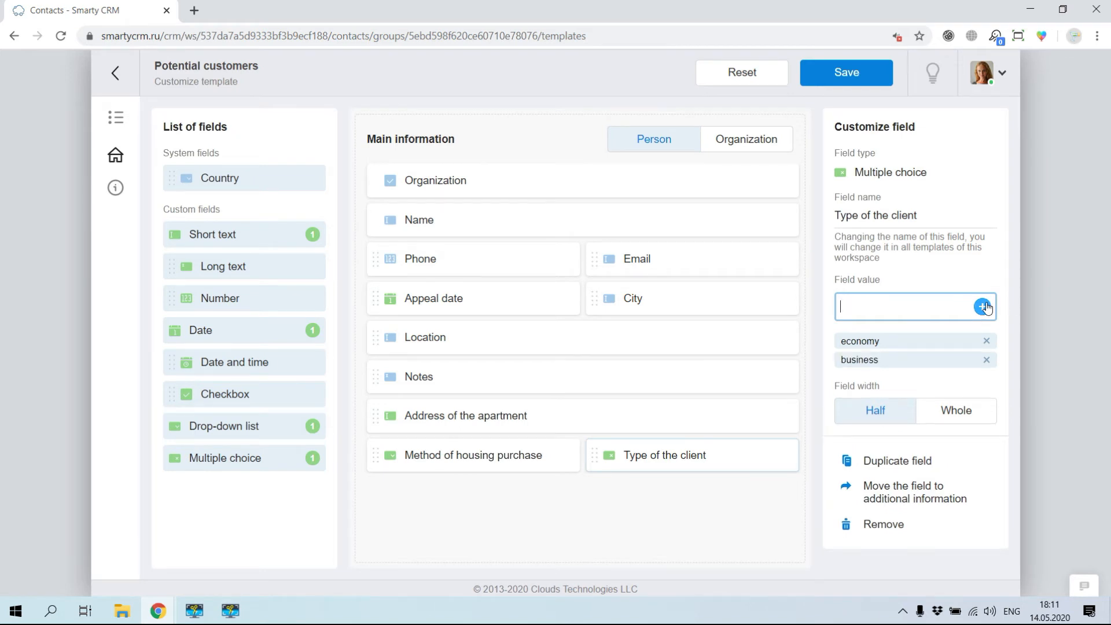
pyautogui.write('premium')
pyautogui.click(984, 307)
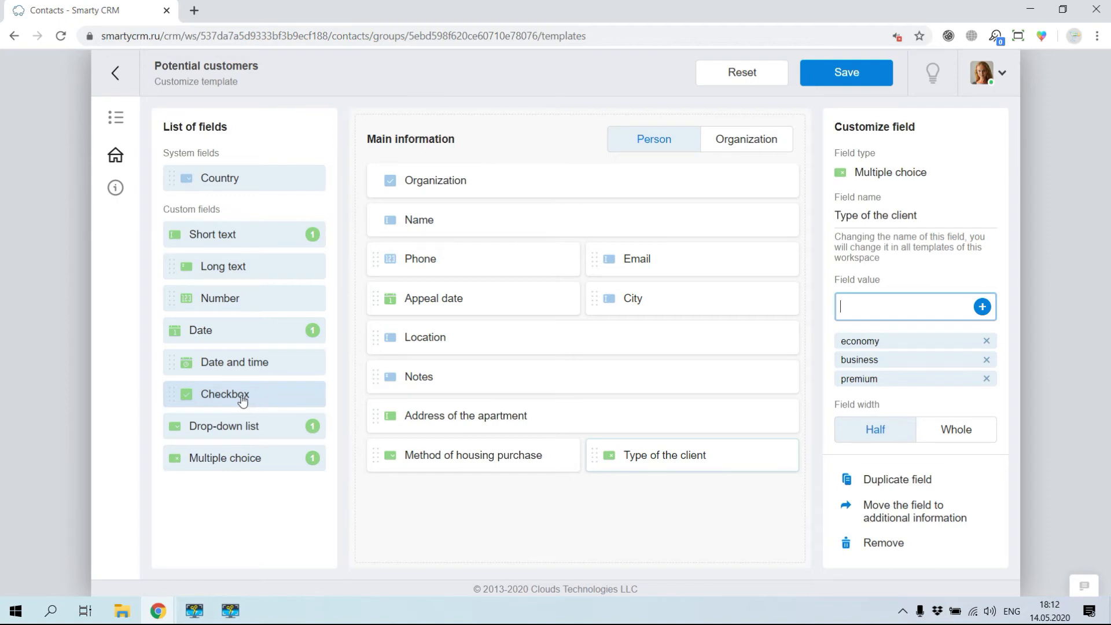
# Add a custom Checkbox field named "studio" to the Main information.
pyautogui.click(268, 399)
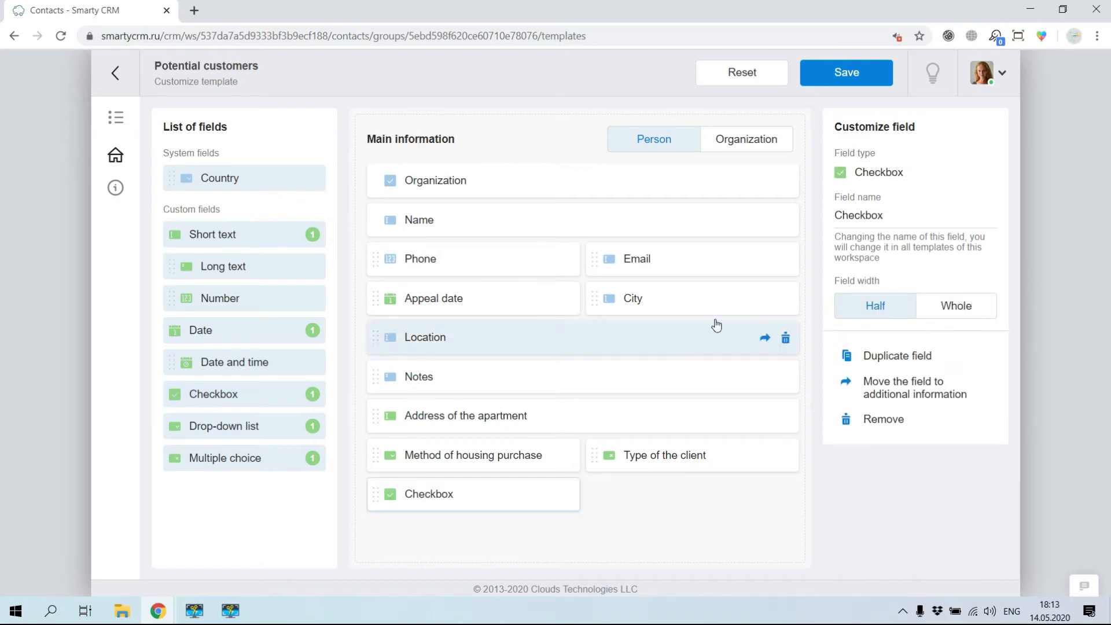
pyautogui.doubleClick(904, 213)
pyautogui.write('studio')
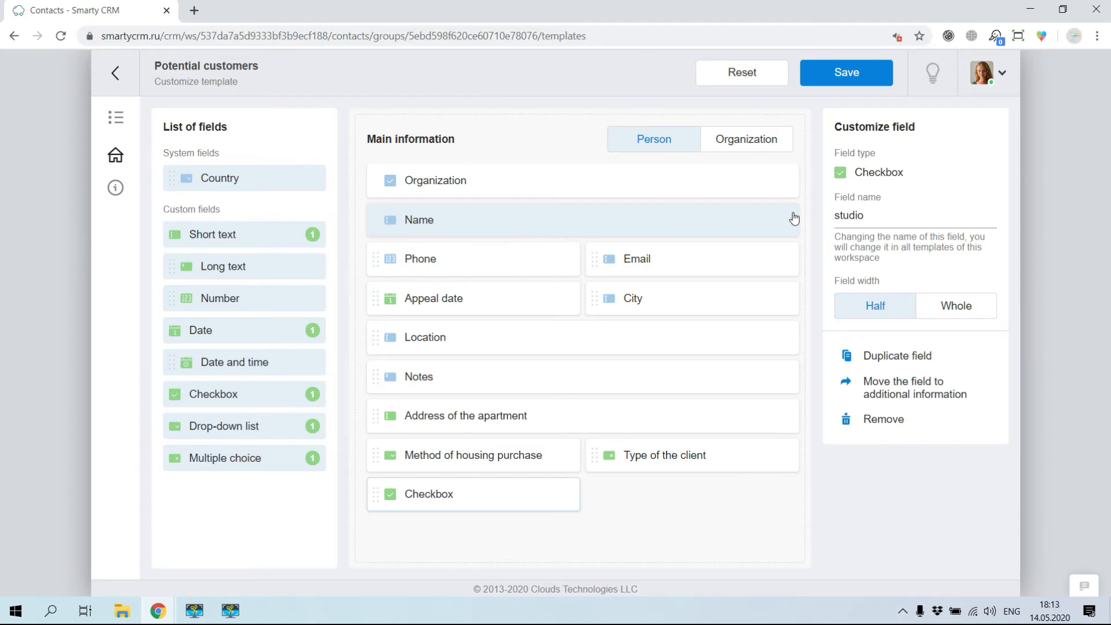
pyautogui.click(679, 513)
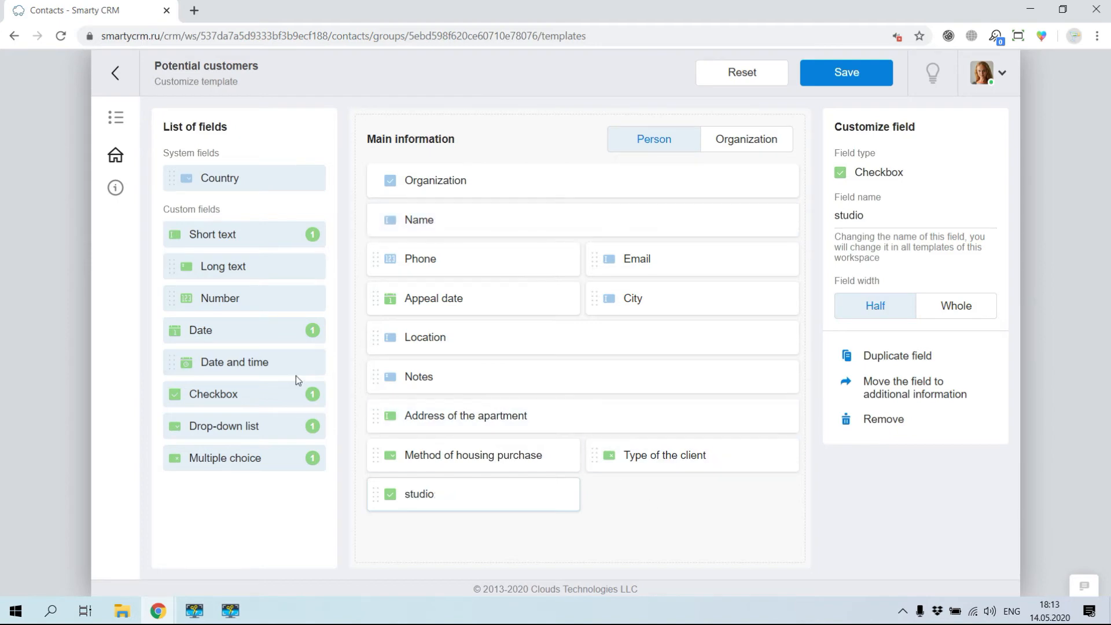
# Add a new custom Checkbox field named "1 bedroom" beside the "studio" field.
pyautogui.click(266, 396)
pyautogui.click(249, 421)
pyautogui.moveTo(884, 221); pyautogui.dragTo(837, 220)
pyautogui.write('1')
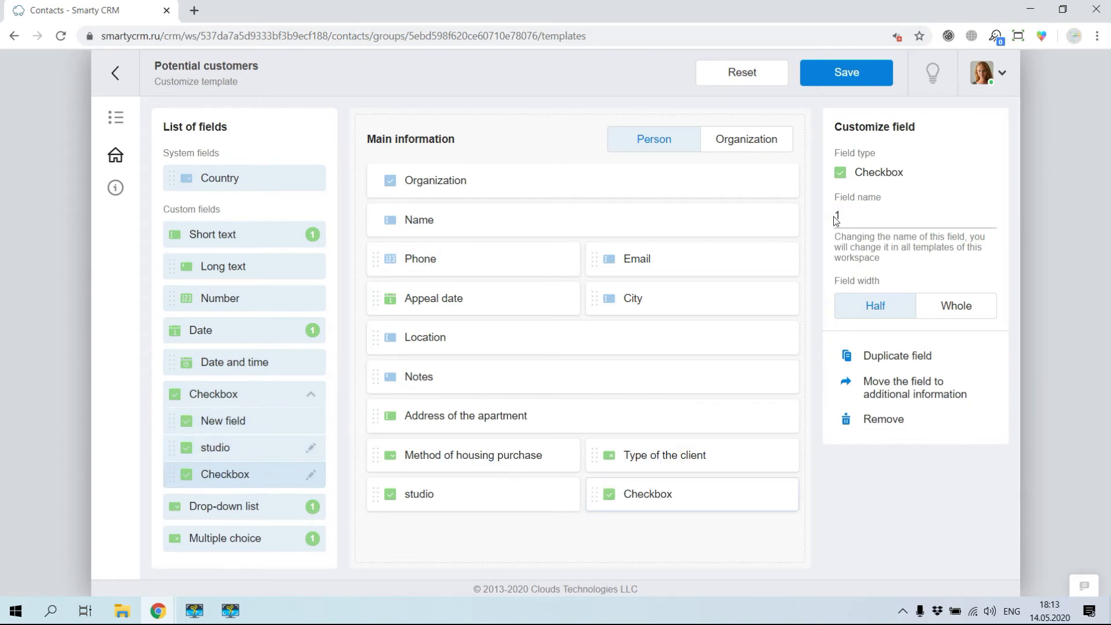
pyautogui.write(' bedroom')
pyautogui.click(766, 522)
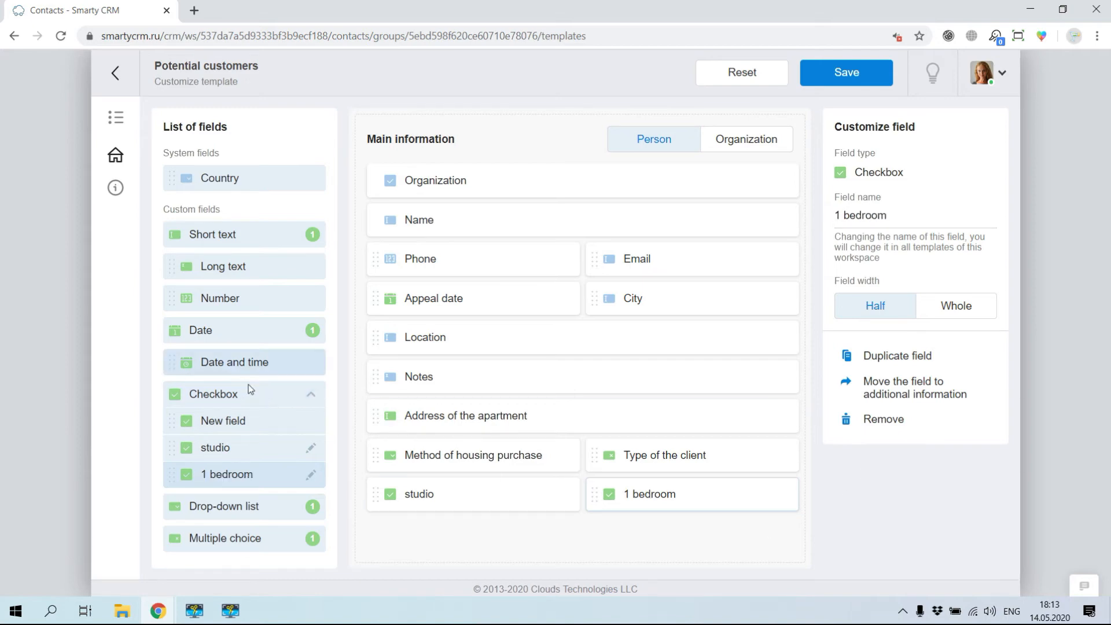
# Add another new Checkbox field named "2 bedrooms" below the "studio" field.
pyautogui.click(251, 425)
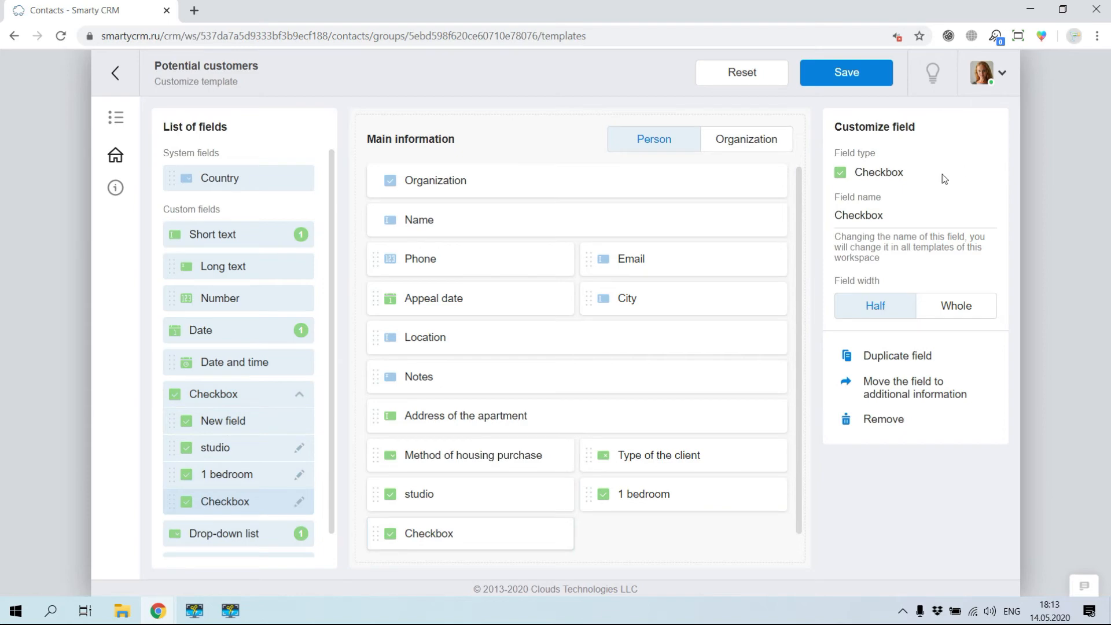
pyautogui.moveTo(911, 217); pyautogui.dragTo(827, 217)
pyautogui.write('2')
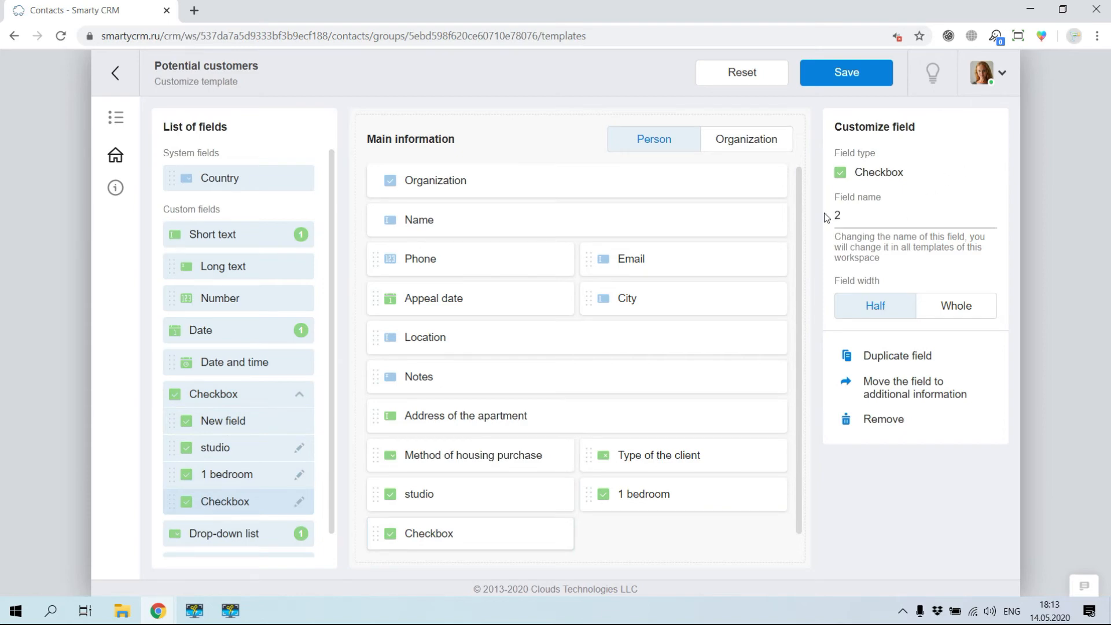
pyautogui.write(' bedrooms')
pyautogui.click(702, 559)
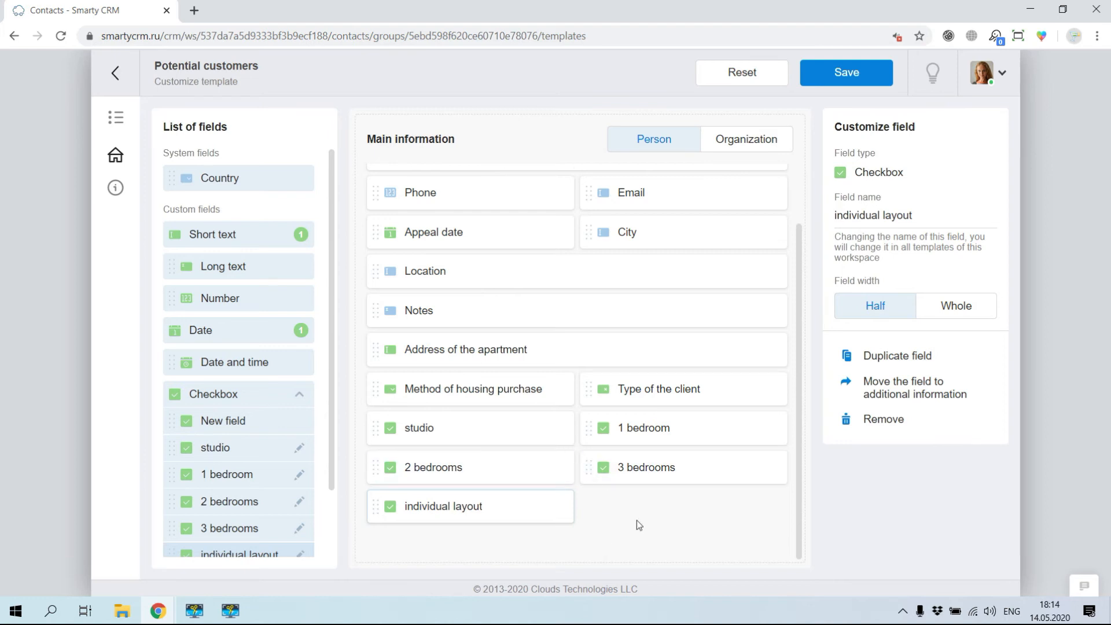
# Save the customized template of the Potential customers group, checking the settings of the "Address of the apartment" field.
pyautogui.click(847, 72)
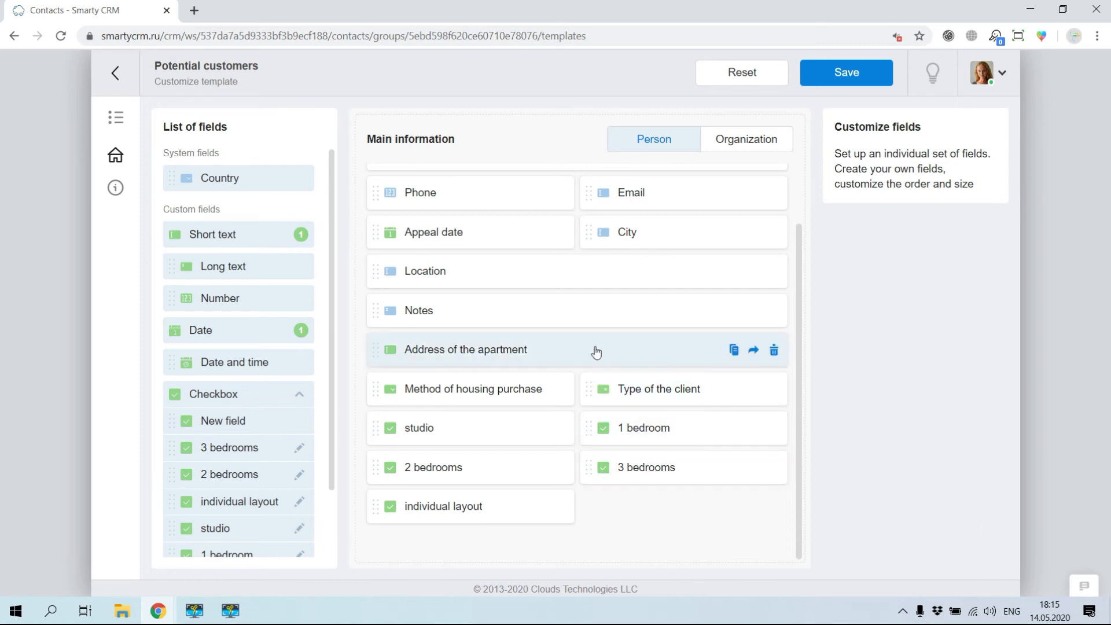
pyautogui.click(644, 351)
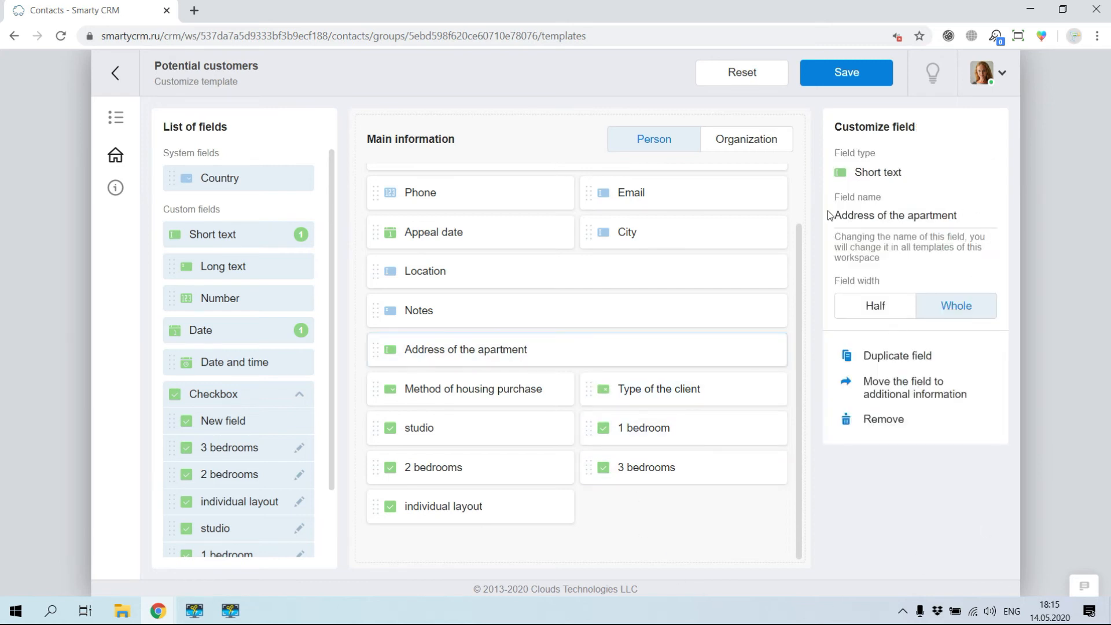
pyautogui.click(843, 72)
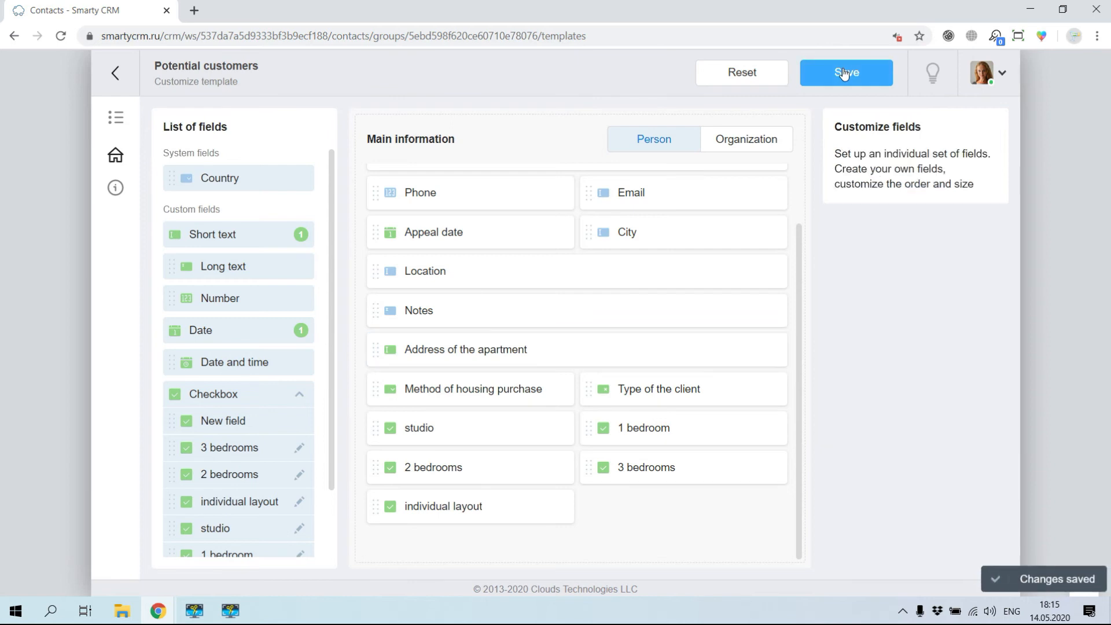
# Leave the Potential customers template and open the template of the Partners group.
pyautogui.moveTo(118, 84)
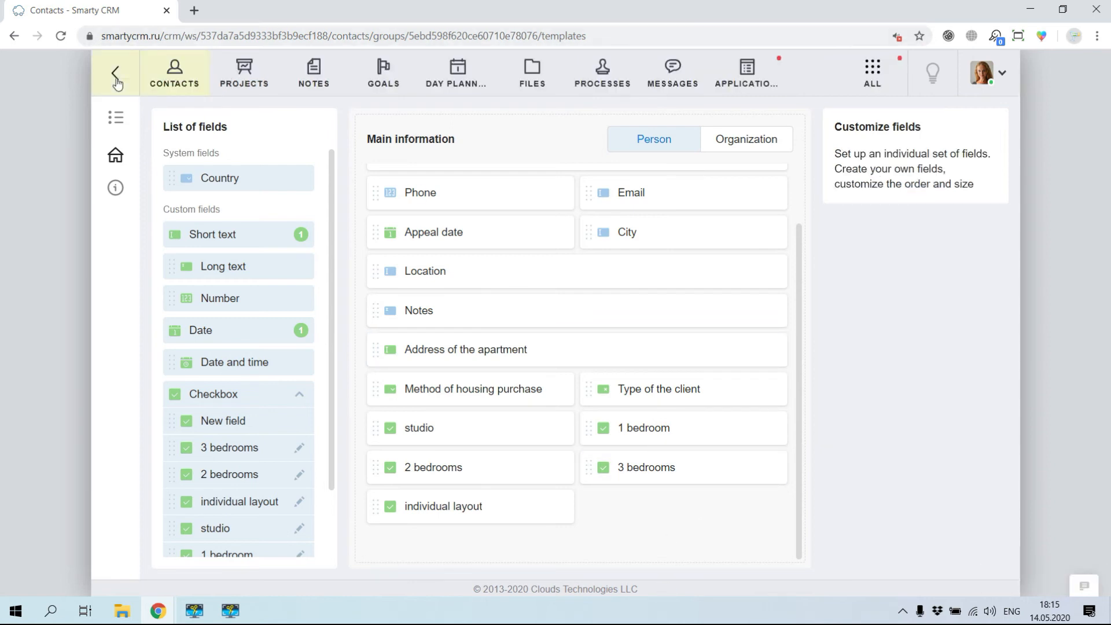
pyautogui.click(115, 81)
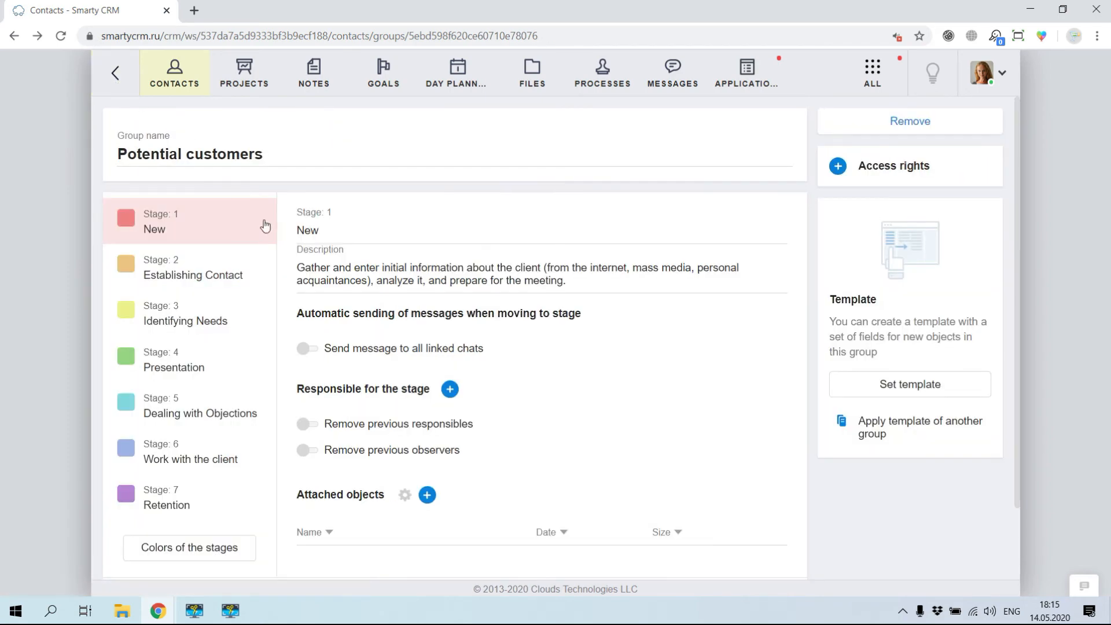
pyautogui.click(114, 73)
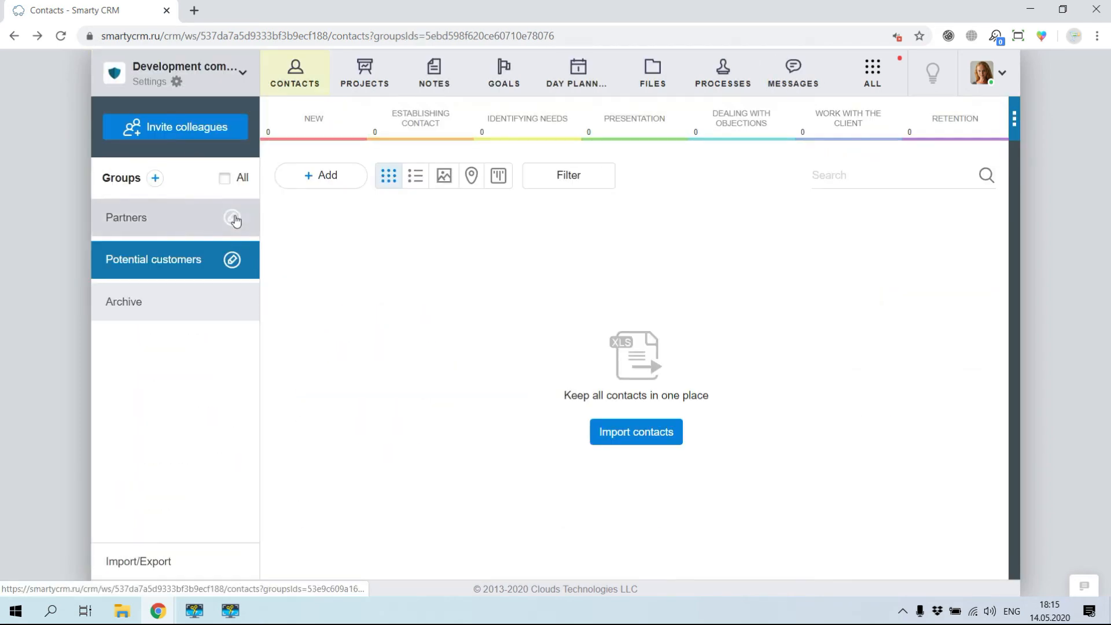
pyautogui.click(204, 225)
pyautogui.click(233, 218)
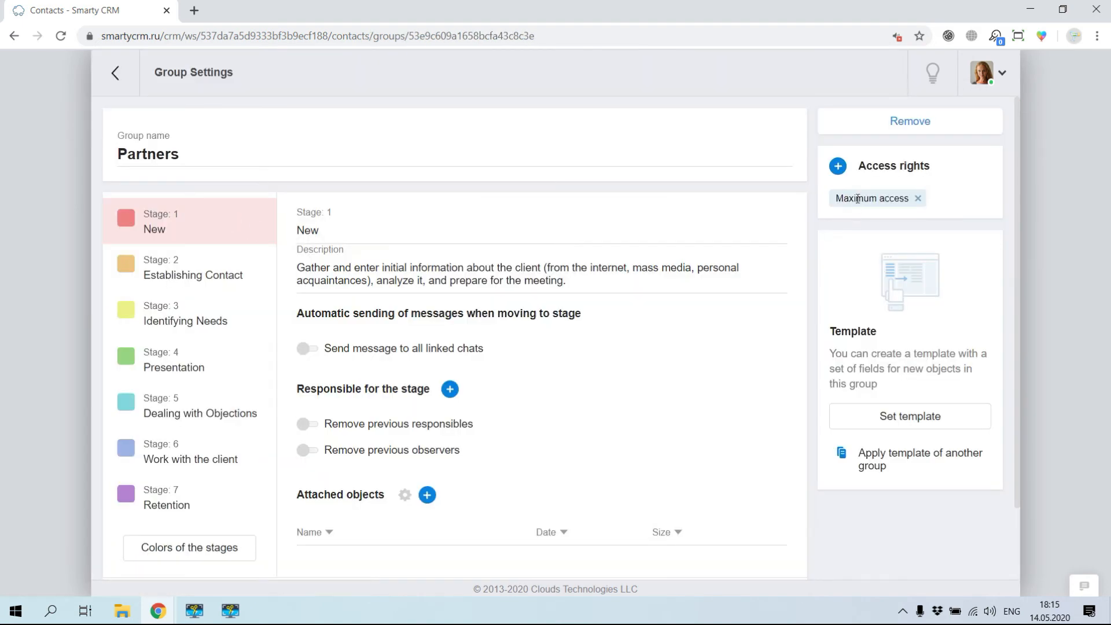
pyautogui.click(883, 419)
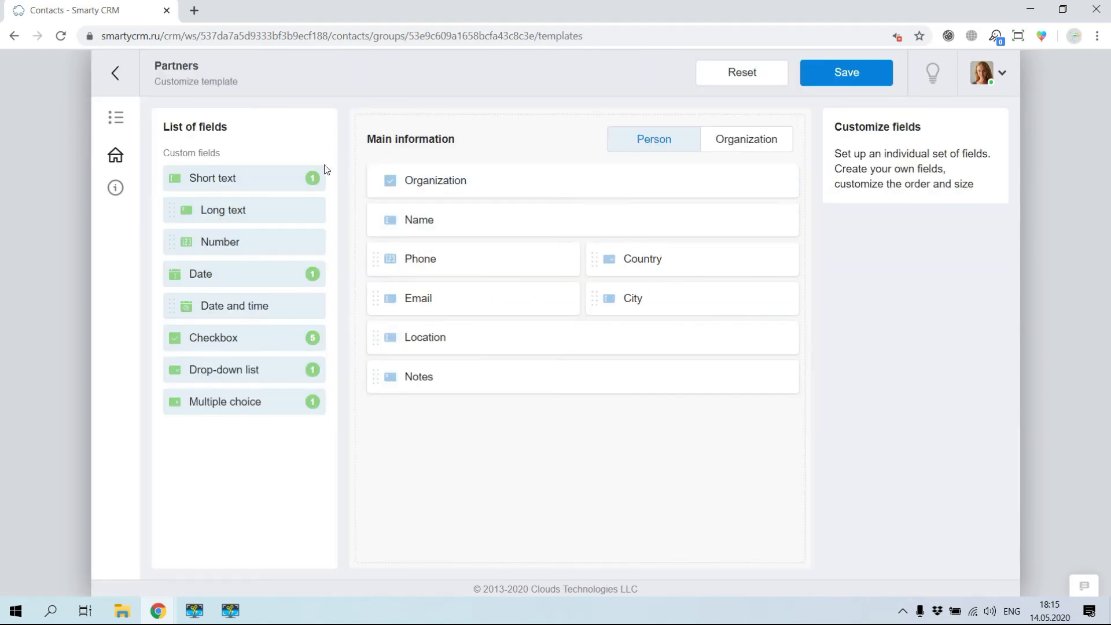
# Expand the Short text and Date custom fields in the Partners template to view their saved fields, and return to the contacts.
pyautogui.click(245, 180)
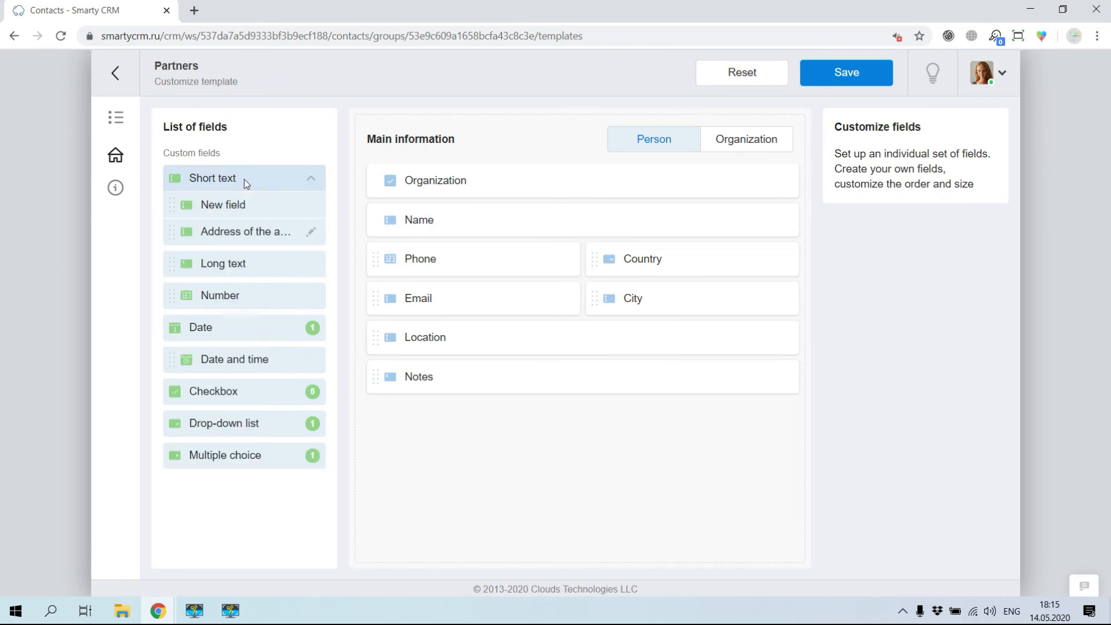
pyautogui.click(234, 335)
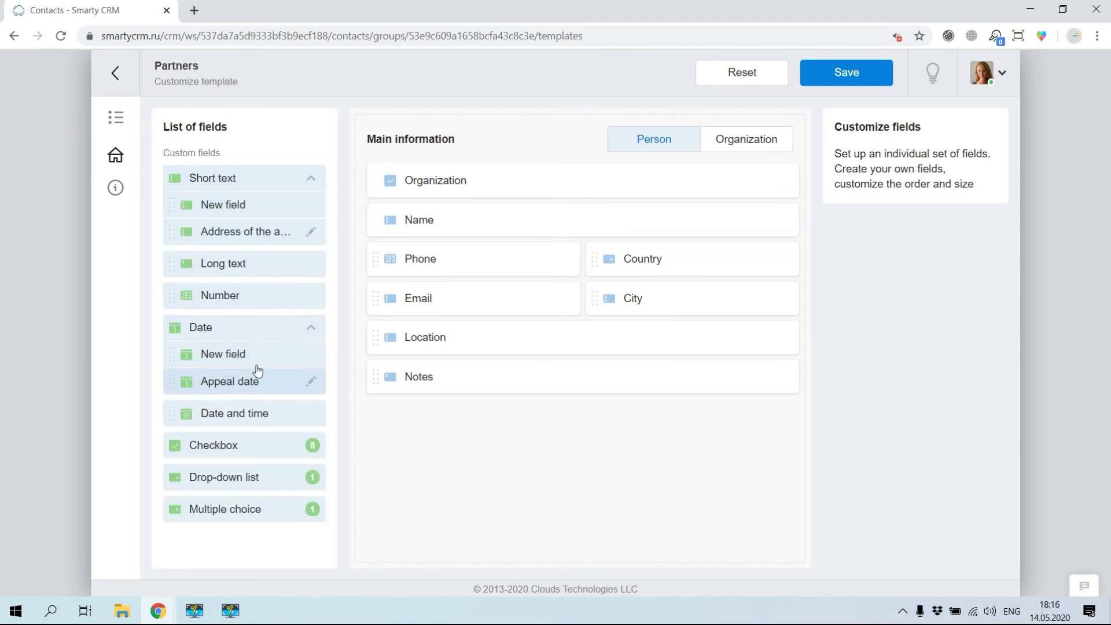
pyautogui.moveTo(118, 90)
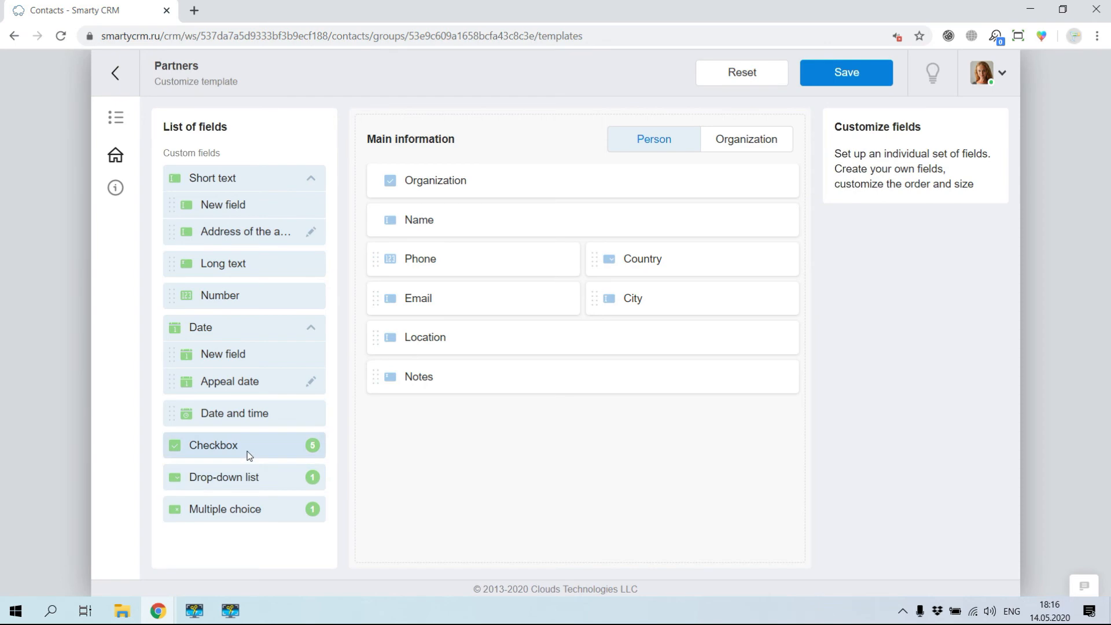
pyautogui.click(115, 73)
pyautogui.click(122, 72)
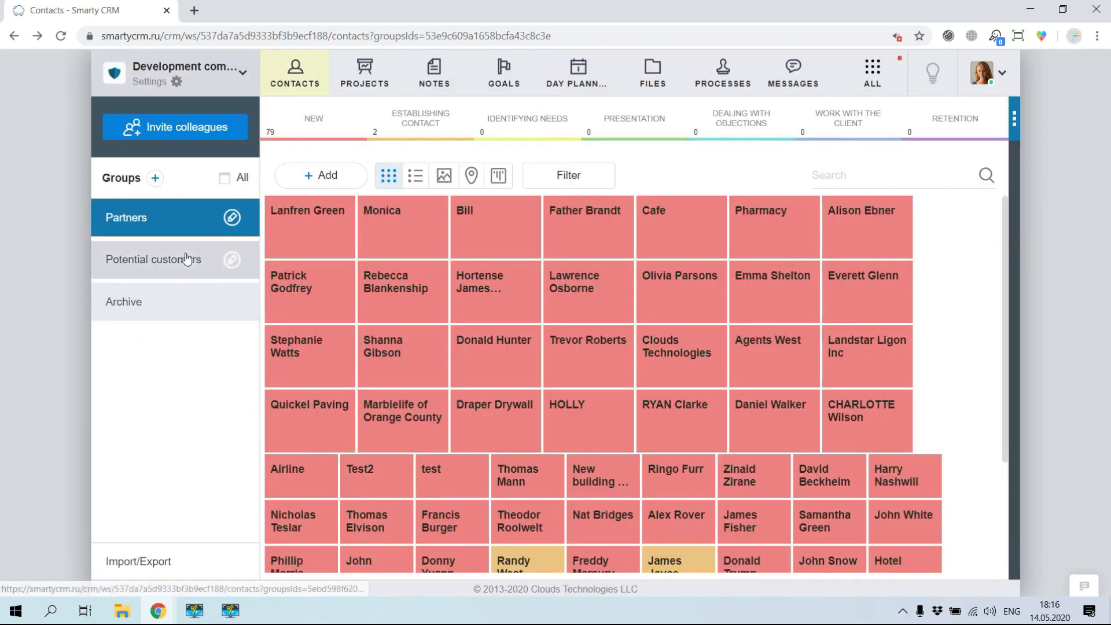
# Open the removal options of the "Appeal date" field in the Potential customers template and close them without removing the field.
pyautogui.click(232, 260)
pyautogui.click(892, 385)
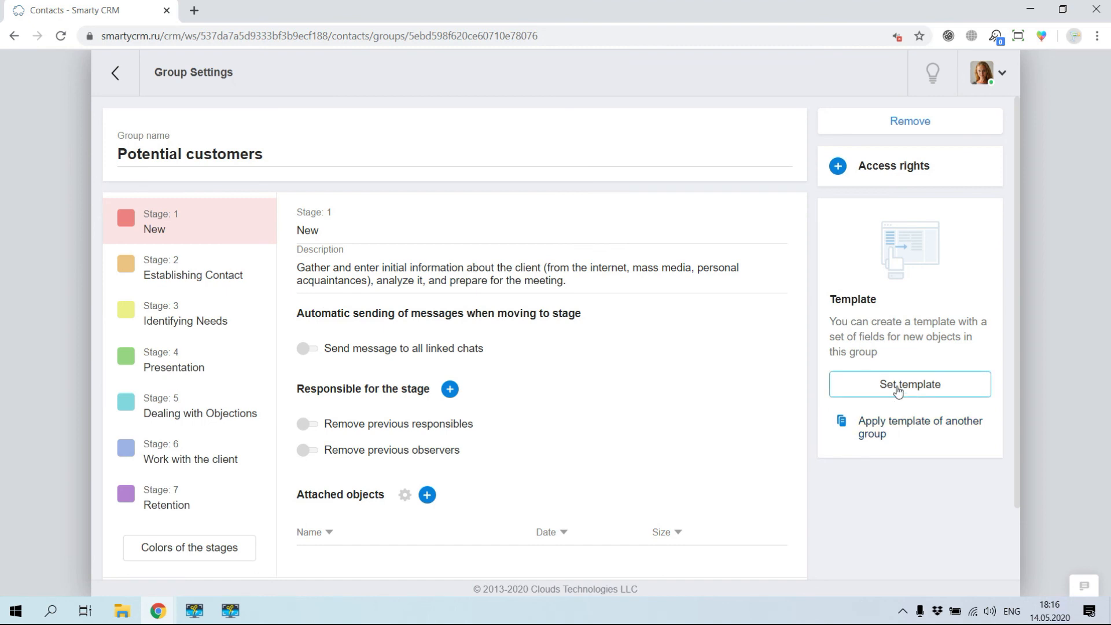
pyautogui.click(259, 328)
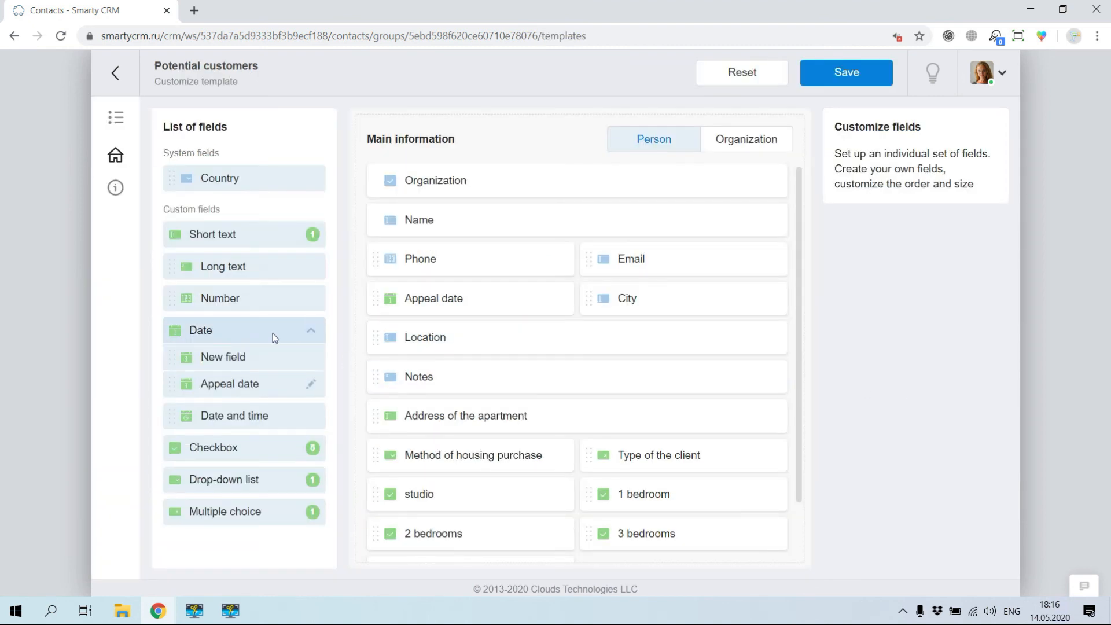
pyautogui.click(313, 382)
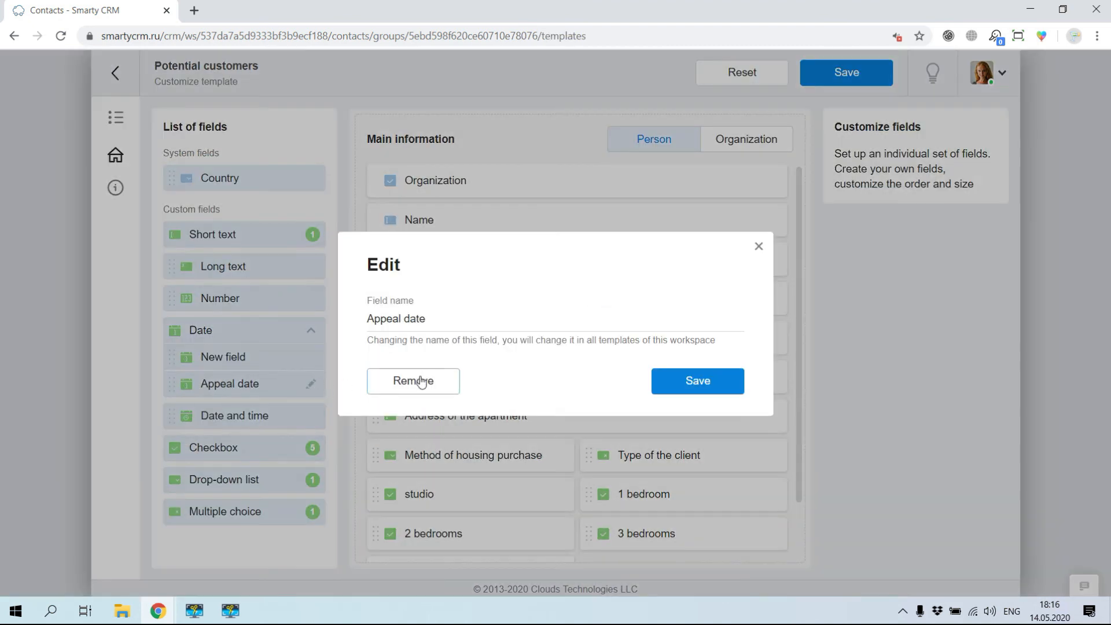
pyautogui.click(421, 379)
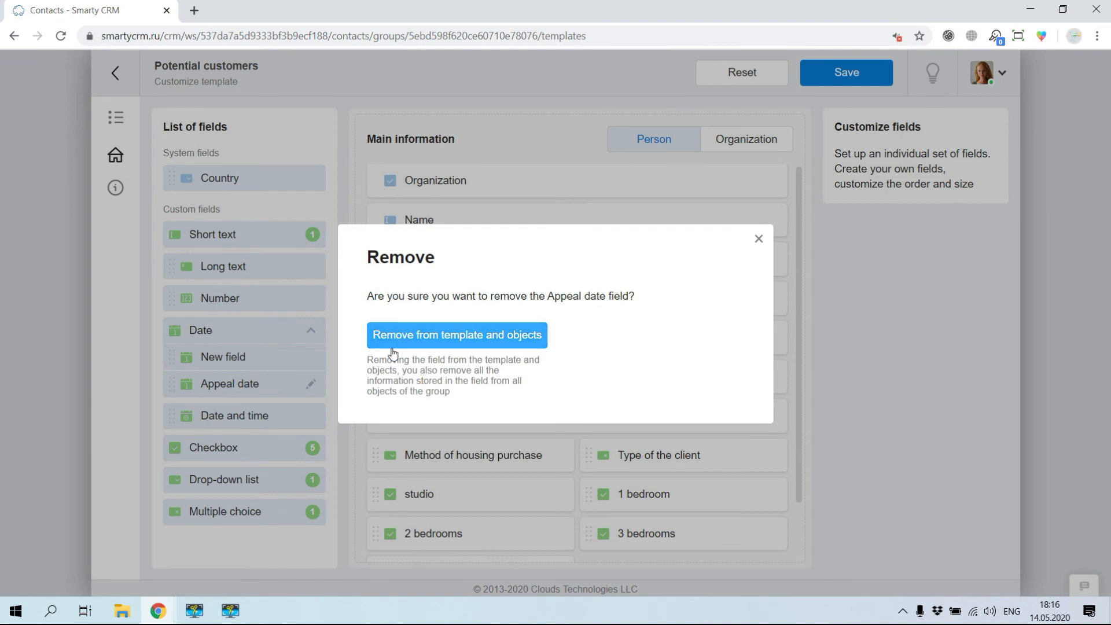
pyautogui.click(759, 239)
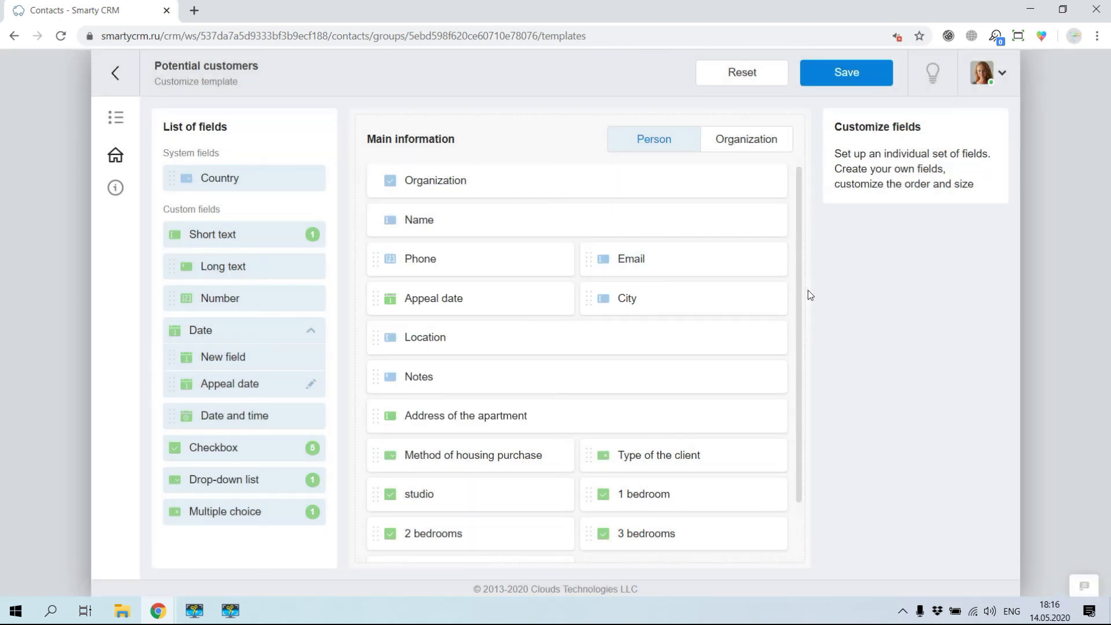
# Return to the contacts and show the Potential customers group.
pyautogui.moveTo(123, 62)
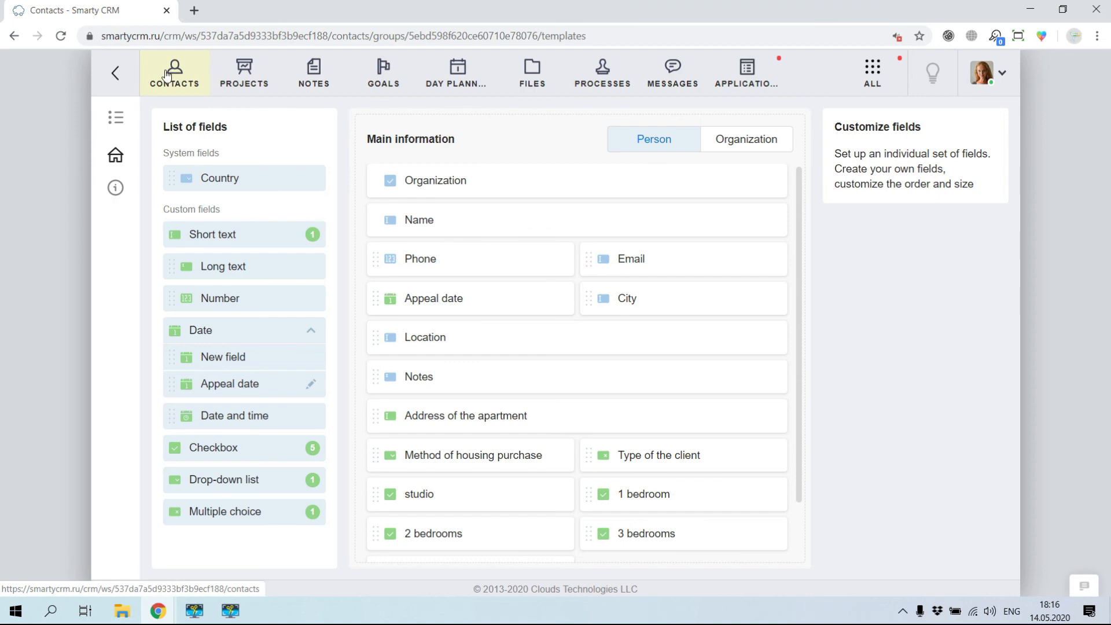
pyautogui.click(182, 77)
pyautogui.click(200, 265)
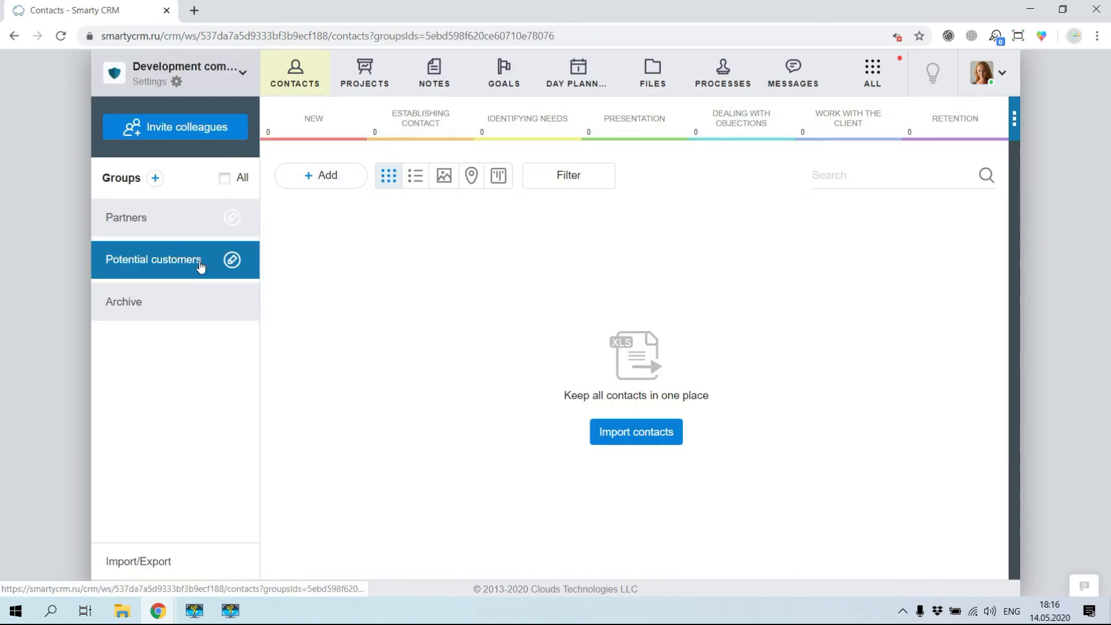
# Add a contact to the Potential customers group and view its housing purchase method and client type options, closing them without saving a choice.
pyautogui.click(306, 175)
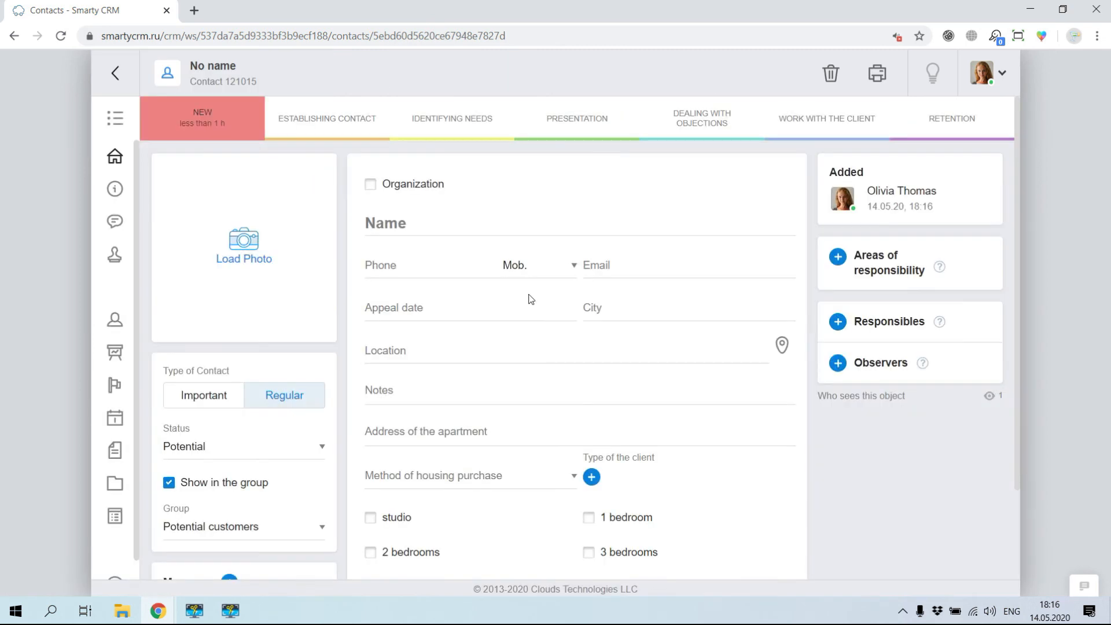
pyautogui.scroll(-2, 577, 322)
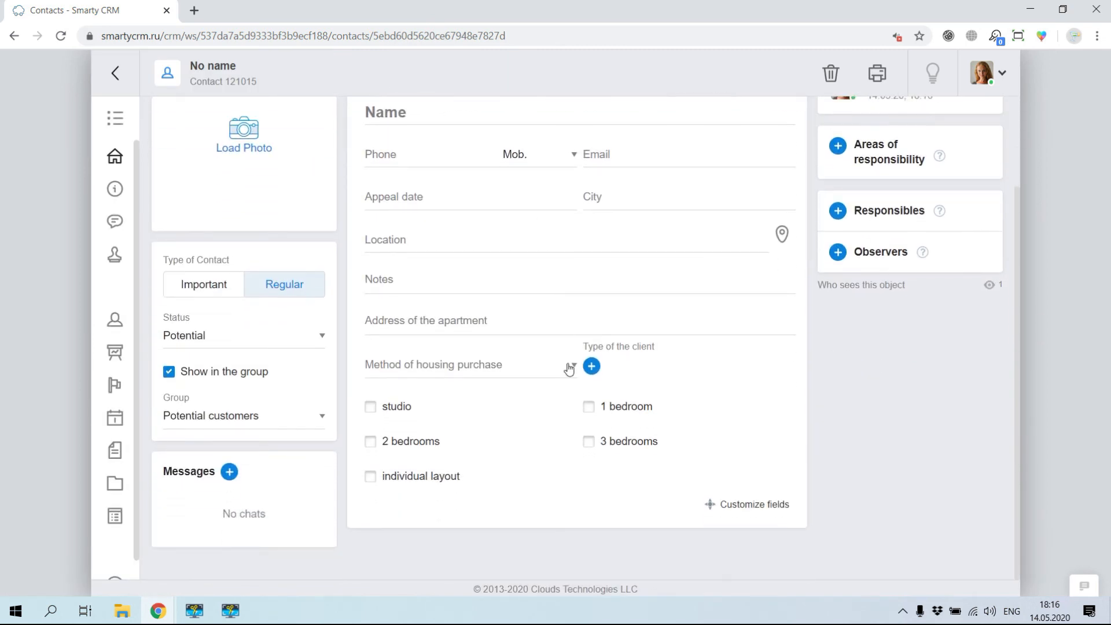
pyautogui.click(571, 366)
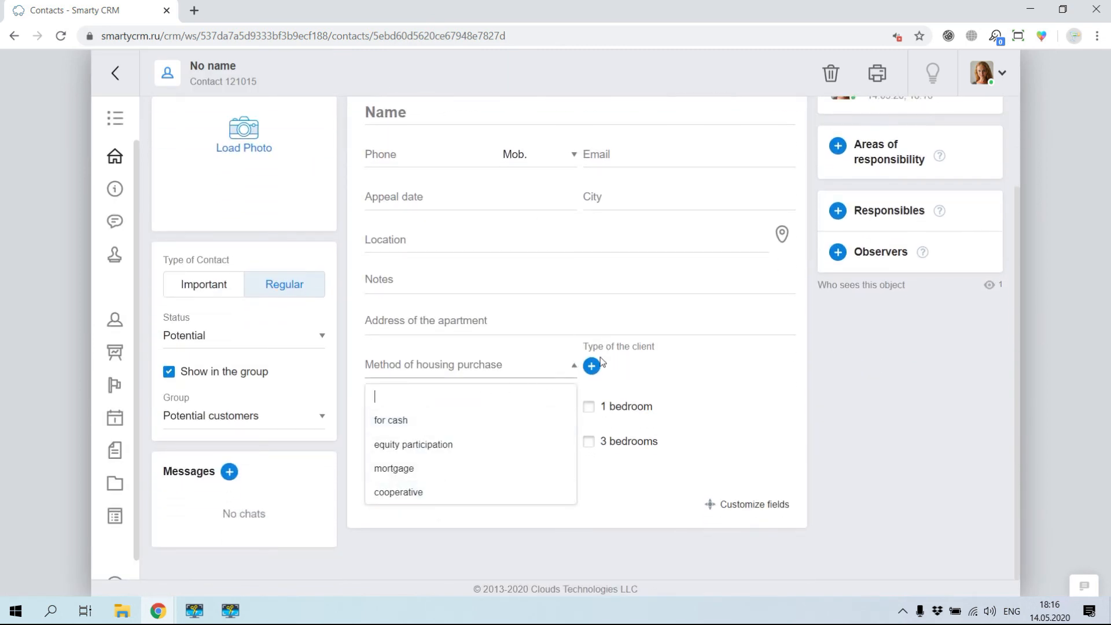
pyautogui.click(591, 366)
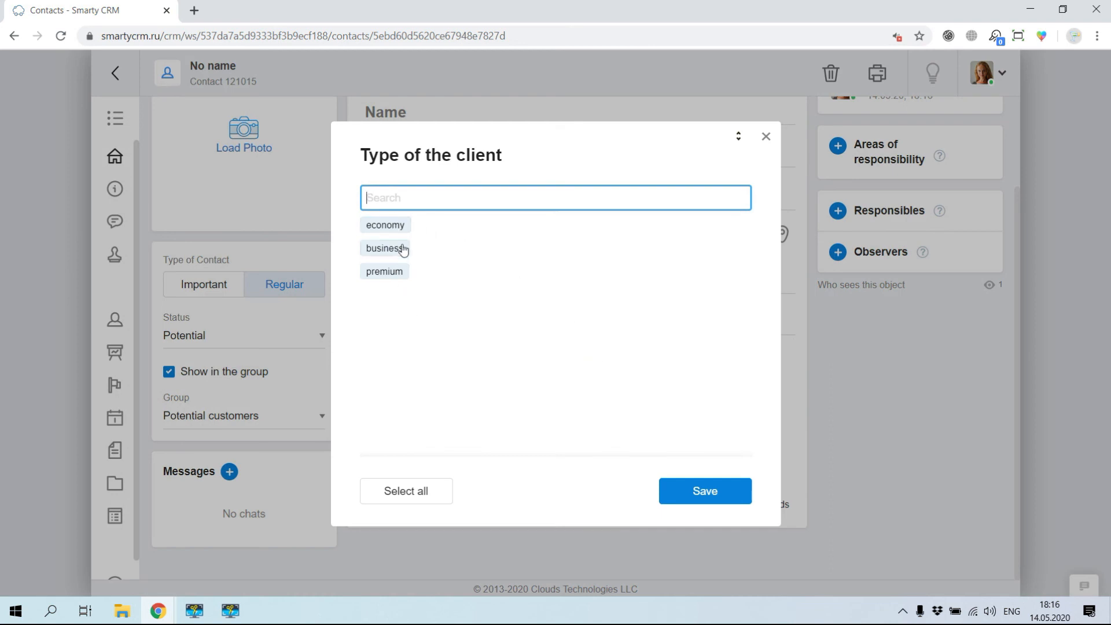
pyautogui.click(386, 226)
pyautogui.click(766, 136)
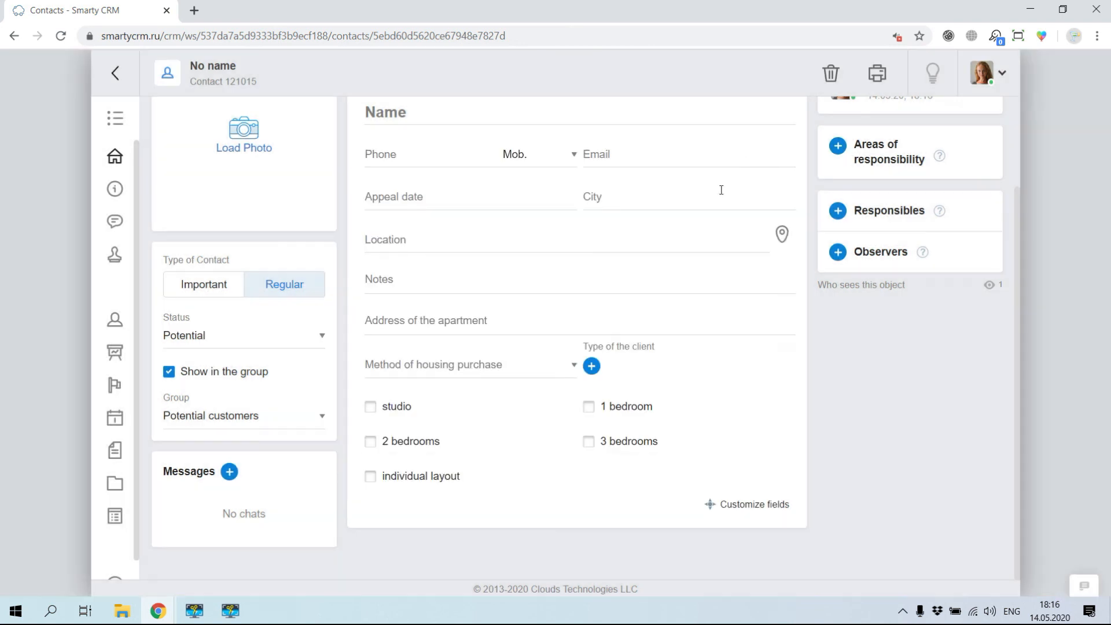
# Set the new contact's method of housing purchase to "for cash", tick the studio option, and return to the contacts.
pyautogui.click(540, 375)
pyautogui.click(429, 429)
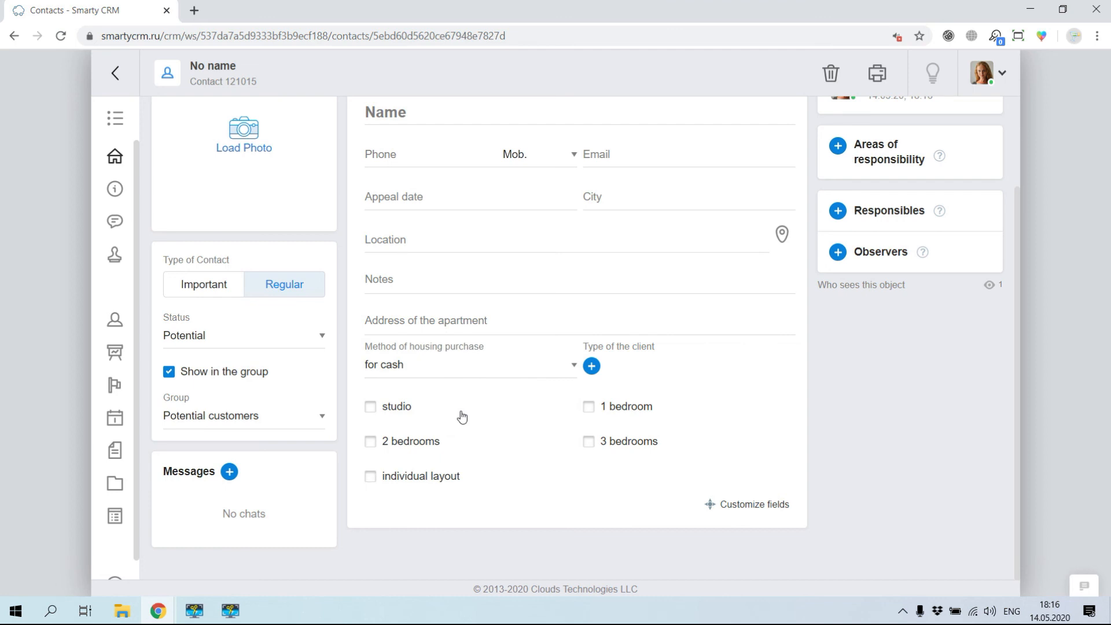
pyautogui.click(374, 409)
pyautogui.scroll(2, 701, 389)
pyautogui.scroll(-2, 701, 389)
pyautogui.scroll(2, 701, 388)
pyautogui.moveTo(128, 88)
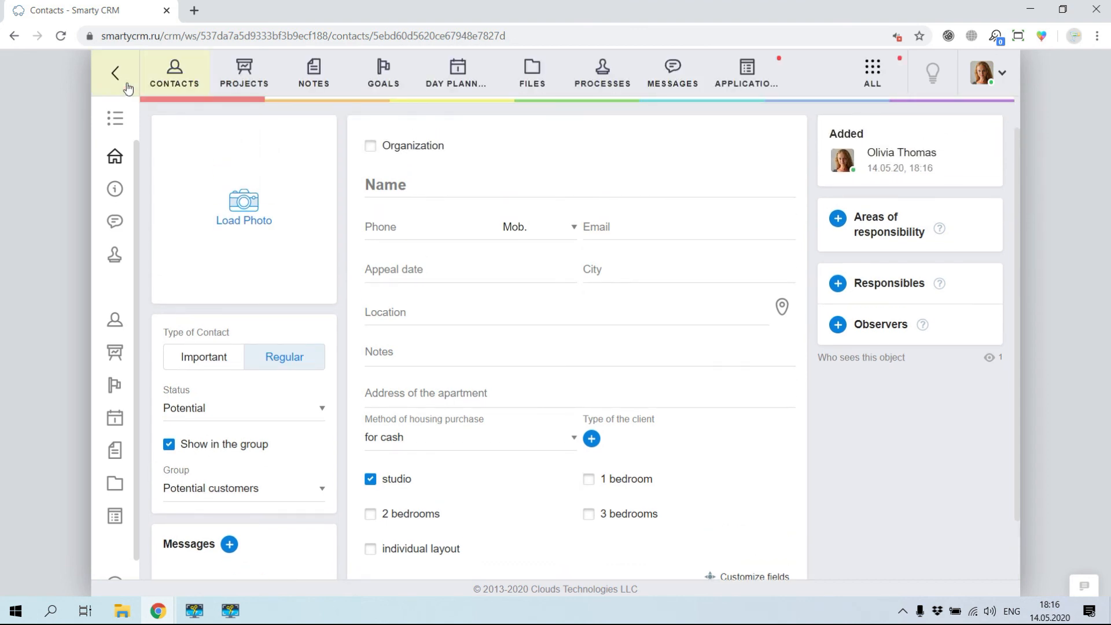
pyautogui.click(128, 88)
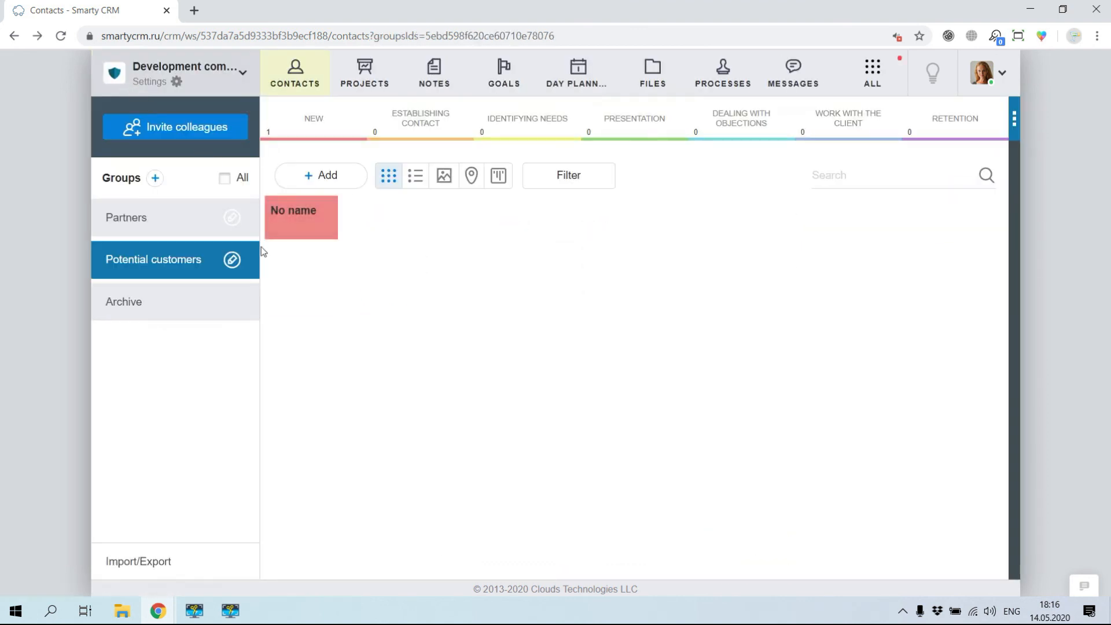
# Open the Potential customers group settings, view the dialog for applying another group's template, and close it without applying one.
pyautogui.click(231, 258)
pyautogui.click(866, 435)
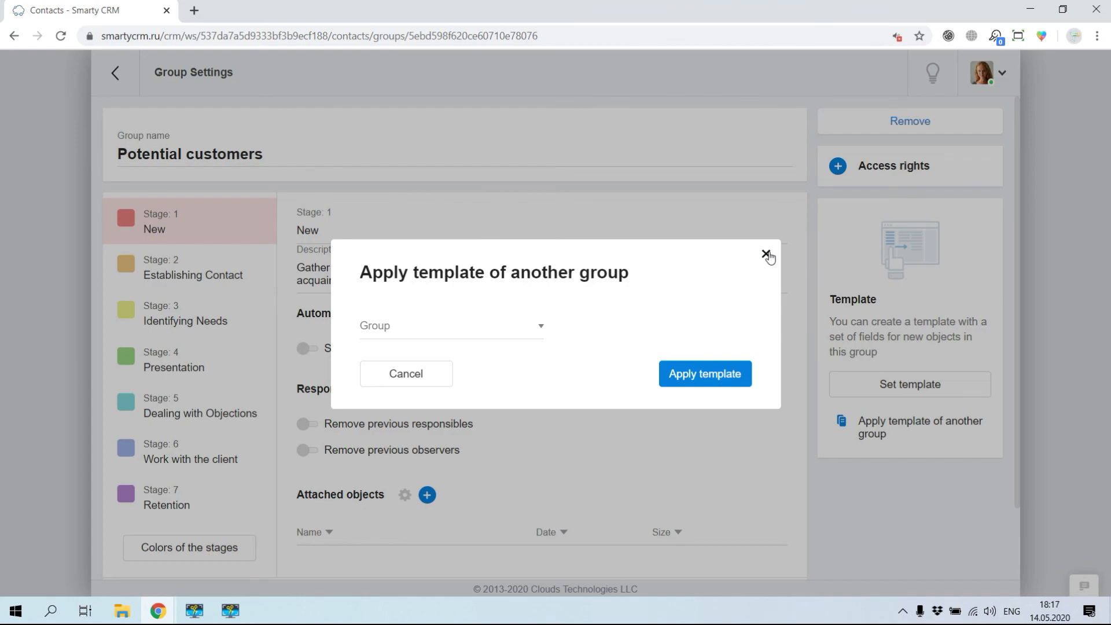
pyautogui.click(765, 255)
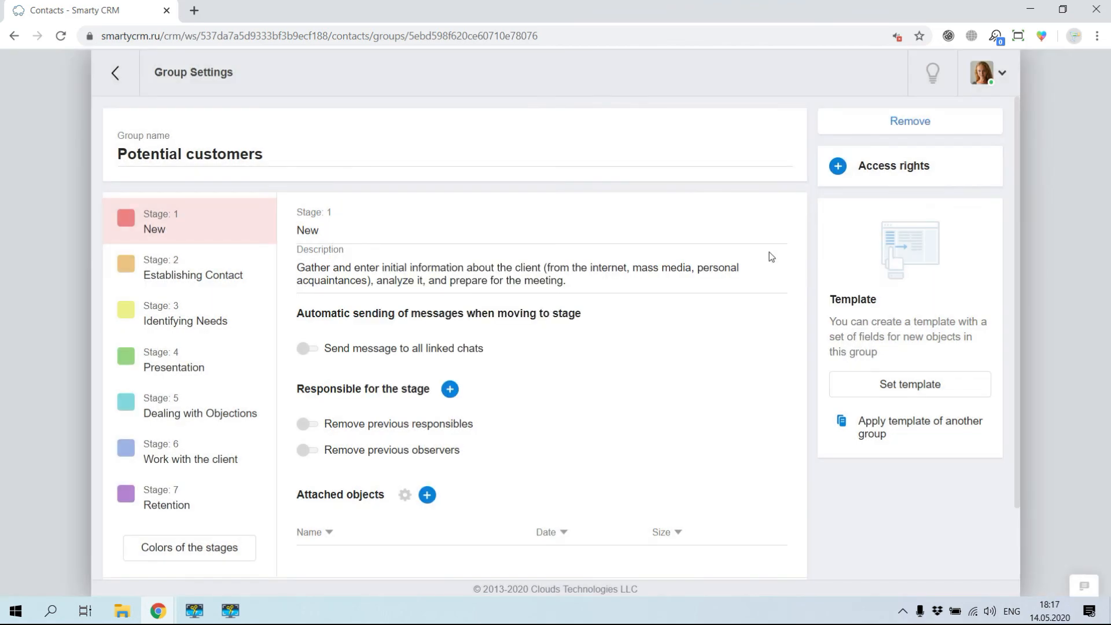